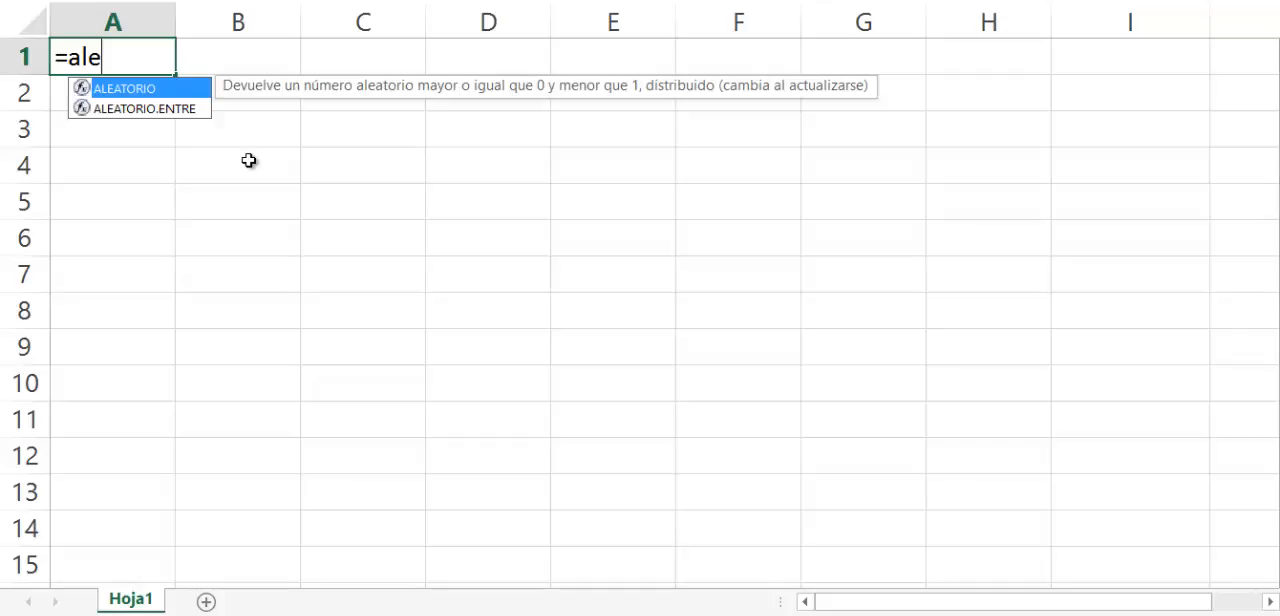
Discard the unfinished formula in cell A1 and enter a, b and c in cells A1 to A3.
key(Escape)
key(Escape)
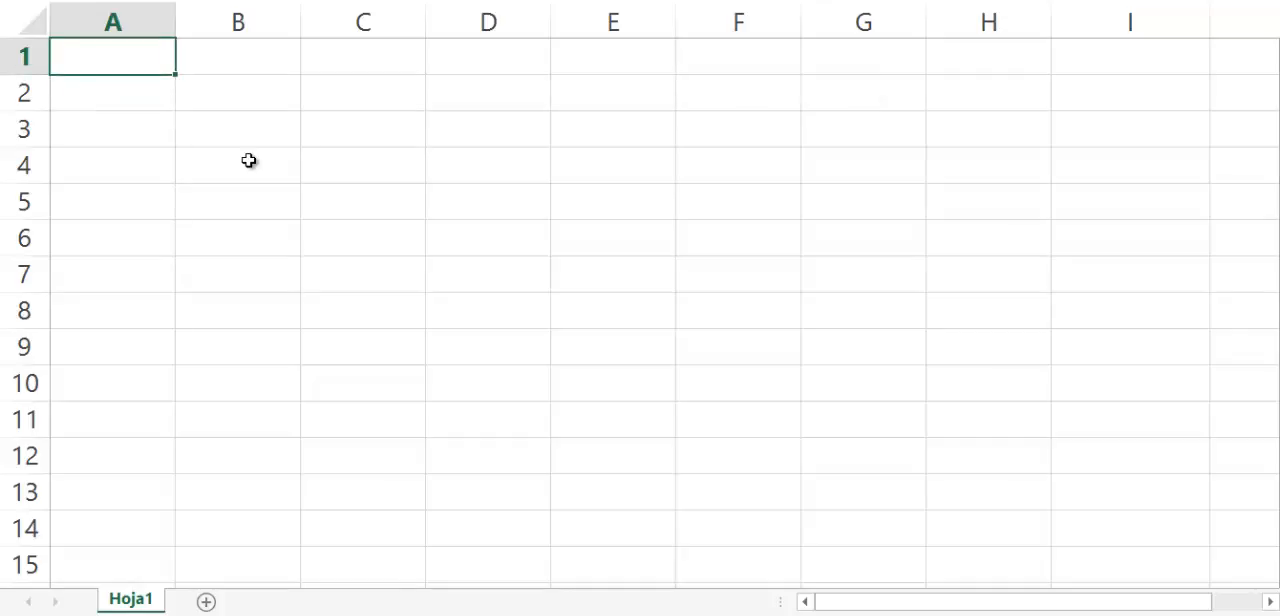
text(a)
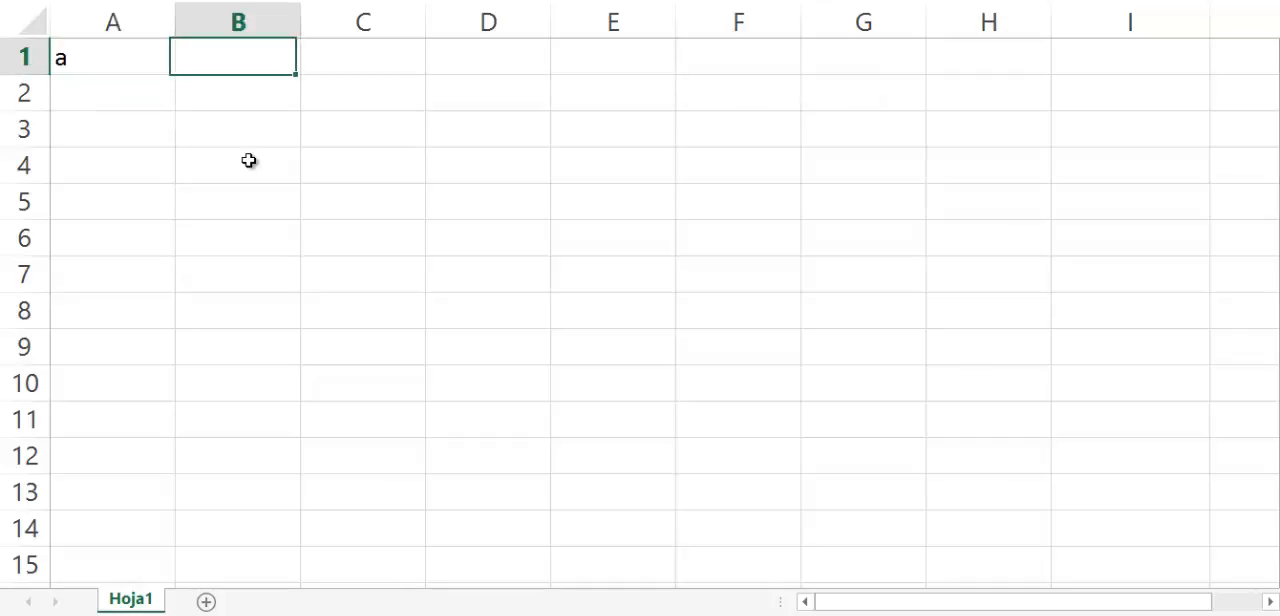
key(Return)
text(b)
key(Return)
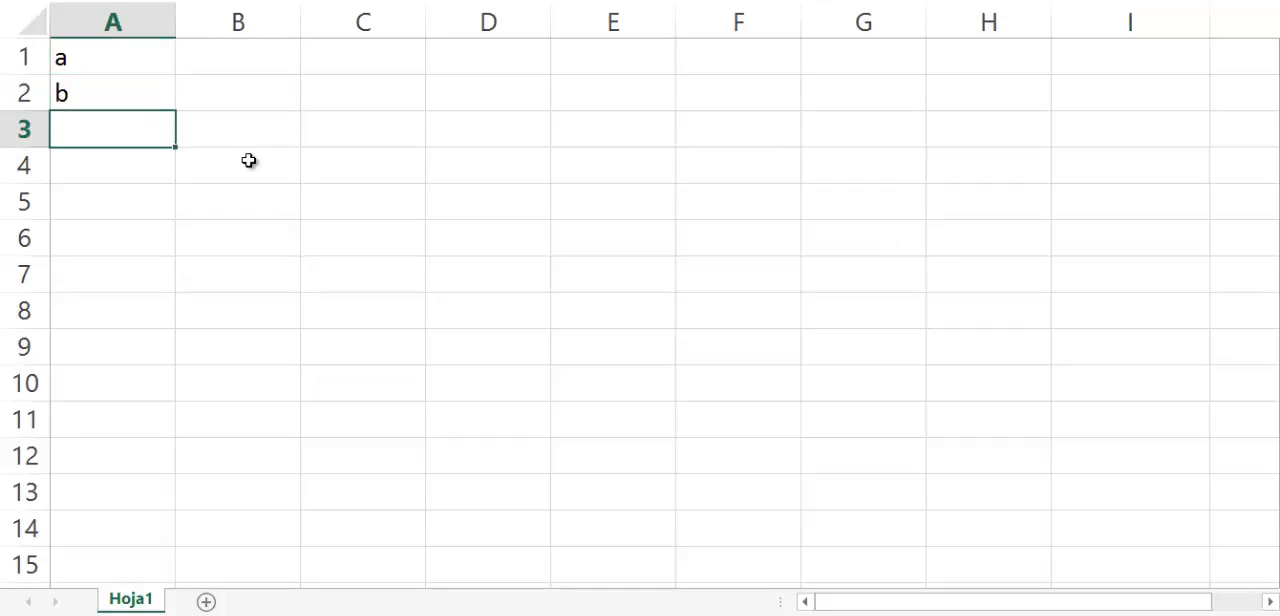
text(c)
key(Return)
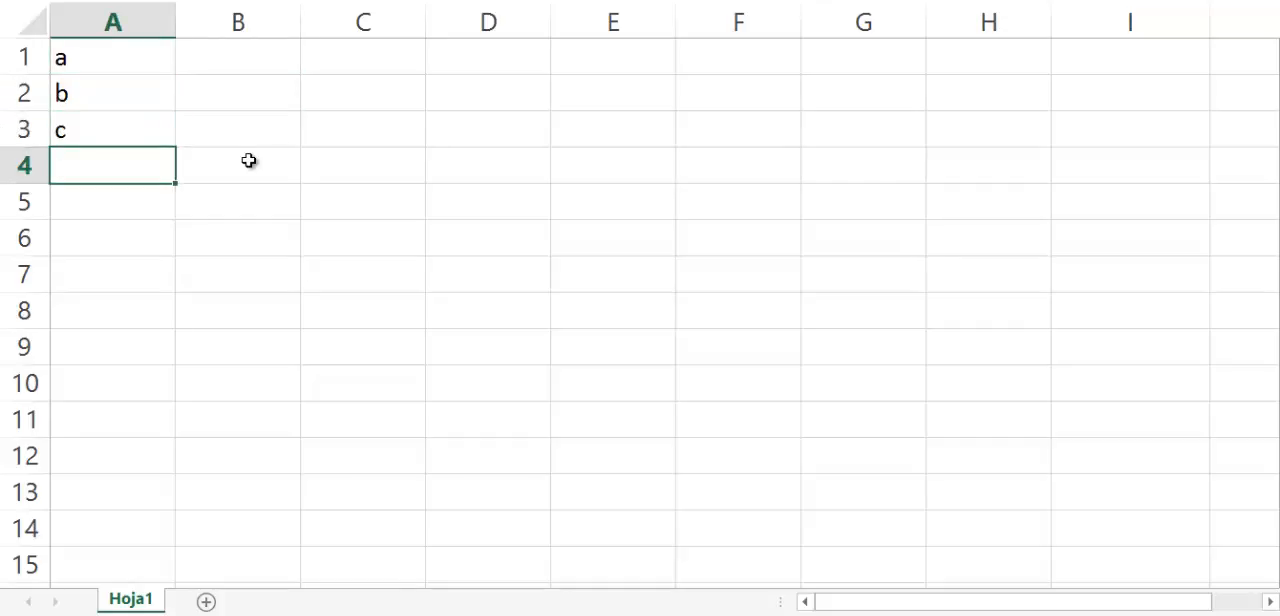
key(Up)
key(Up)
key(Up)
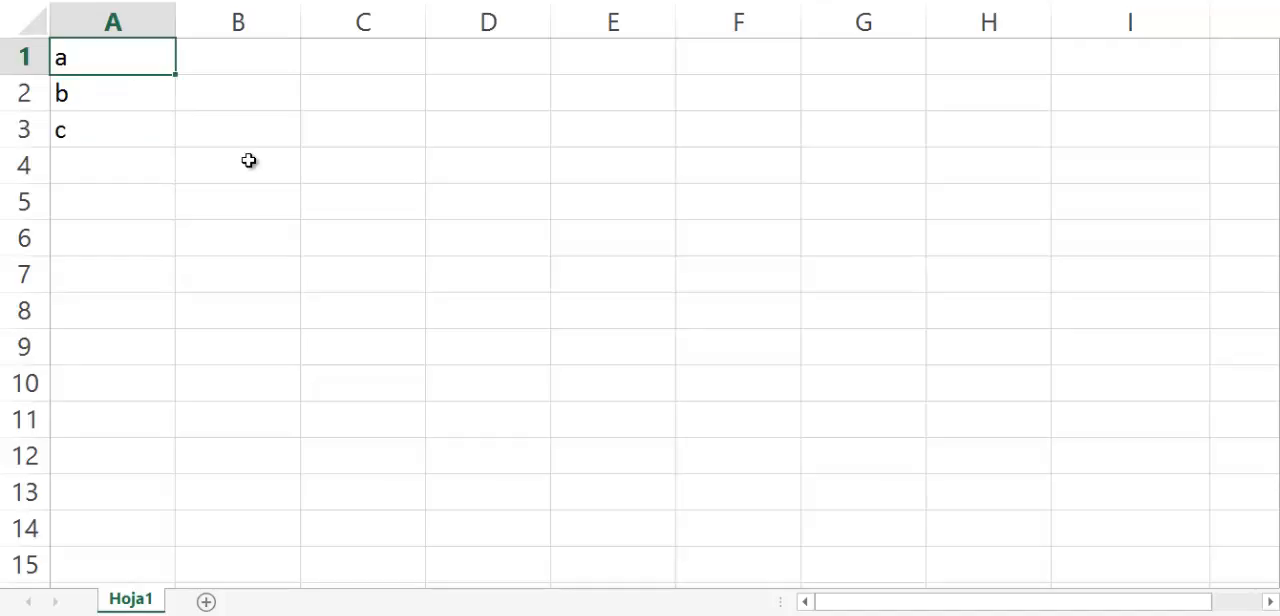
key(Down)
key(Down)
key(Down)
key(Down)
key(Down)
key(Down)
key(Down)
key(Down)
Enter the formula =ALEATORIO.ENTRE(1;2) in cell A1, overwriting its text.
key(Up)
key(Up)
key(Up)
key(Up)
key(Up)
key(Up)
key(Up)
key(Up)
key(Down)
key(Down)
key(Up)
key(Up)
text(=ale)
key(Down)
key(Tab)
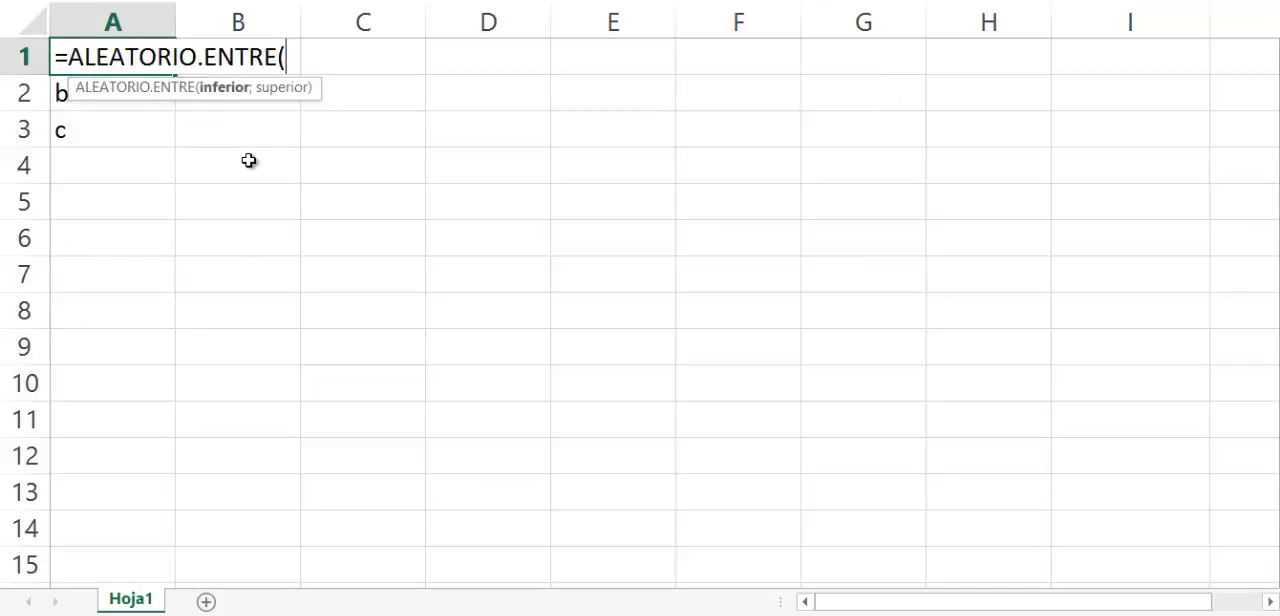
text(1;2)
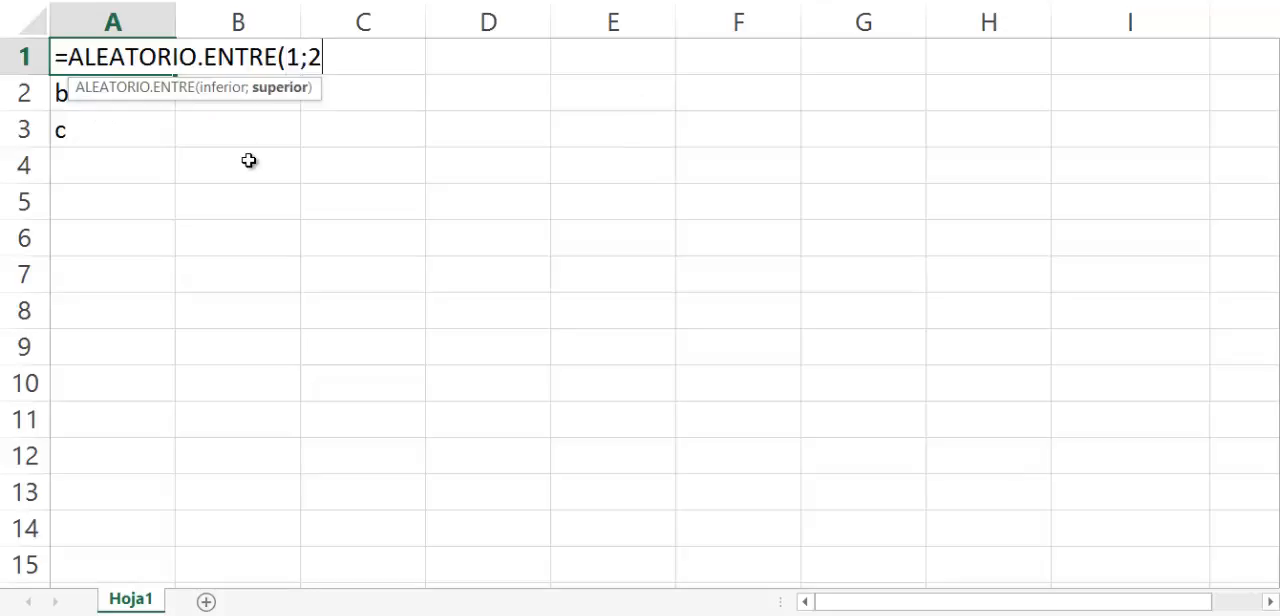
text())
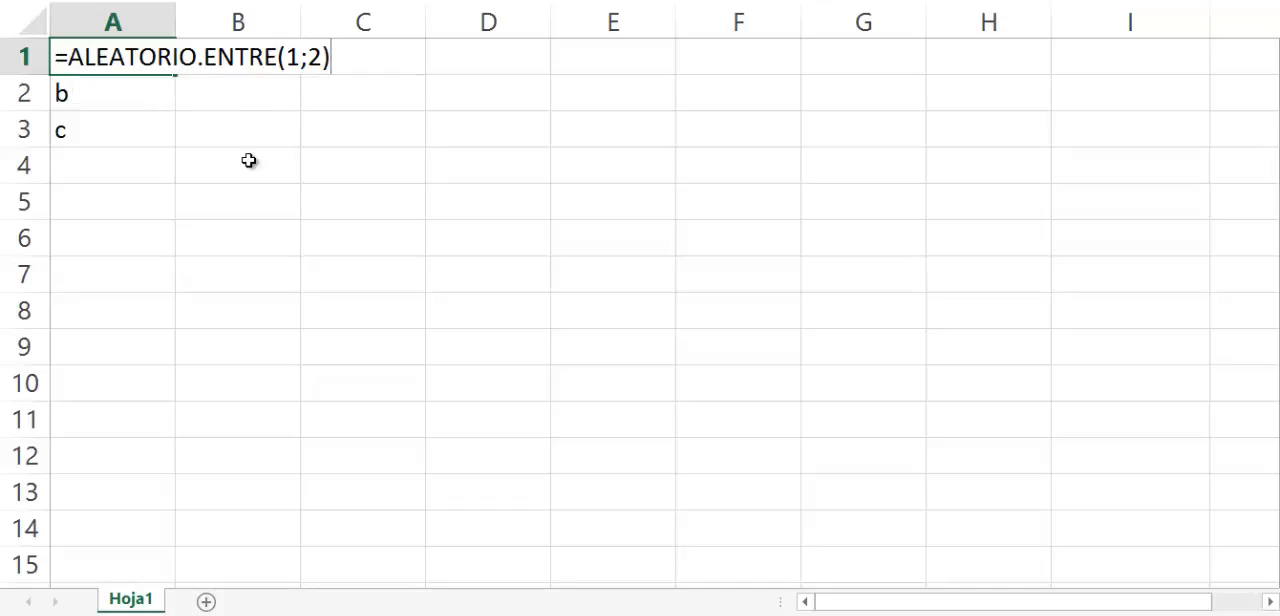
key(Return)
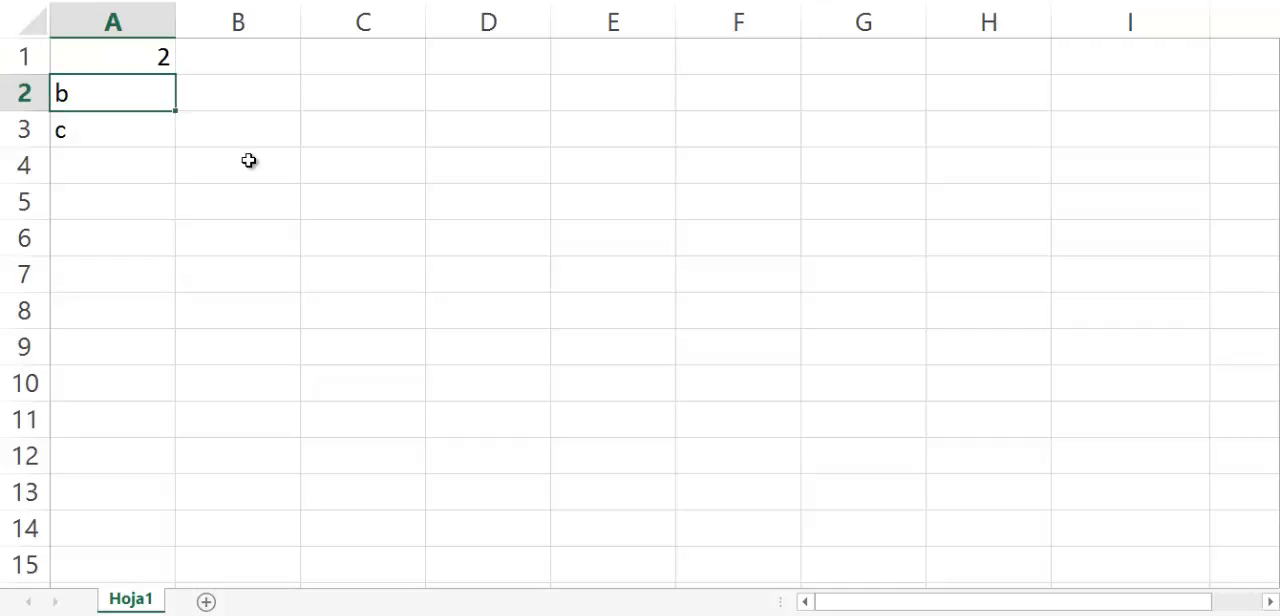
Copy the random-number formula from A1 into cells A2 to A10 and end the copy mode.
key(Up)
key(ctrl+c)
key(Down)
key(shift+Down)
key(shift+Down)
key(shift+Down)
key(shift+Down)
key(shift+Down)
key(shift+Down)
key(shift+Down)
key(shift+Down)
key(ctrl+v)
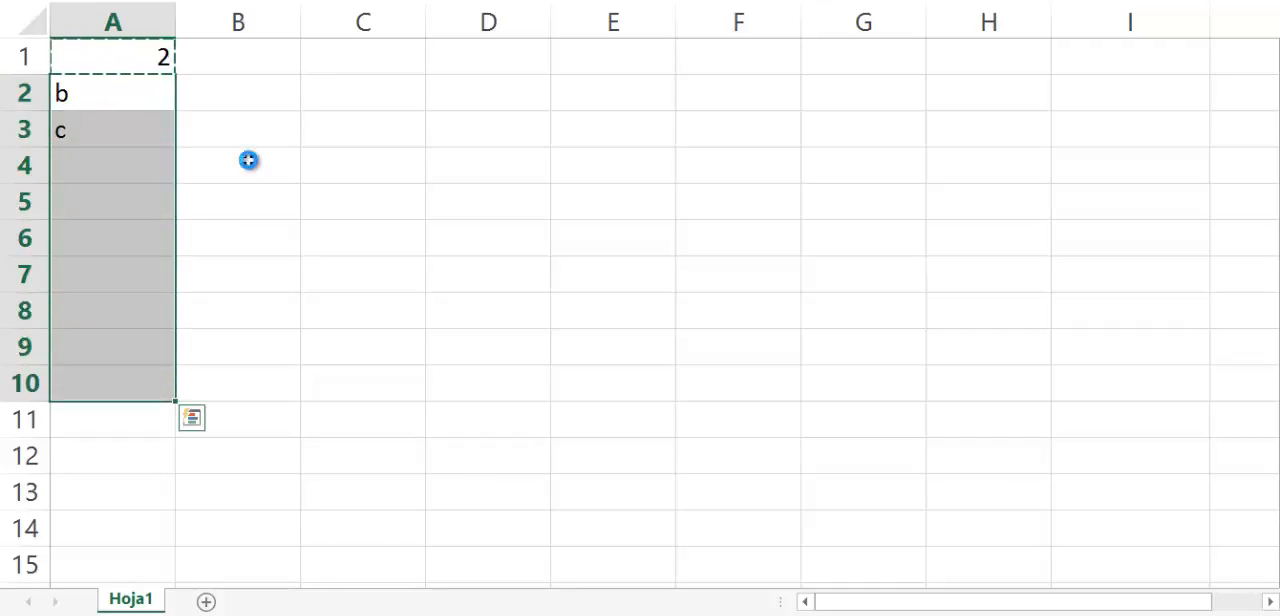
key(Left)
key(Up)
key(Right)
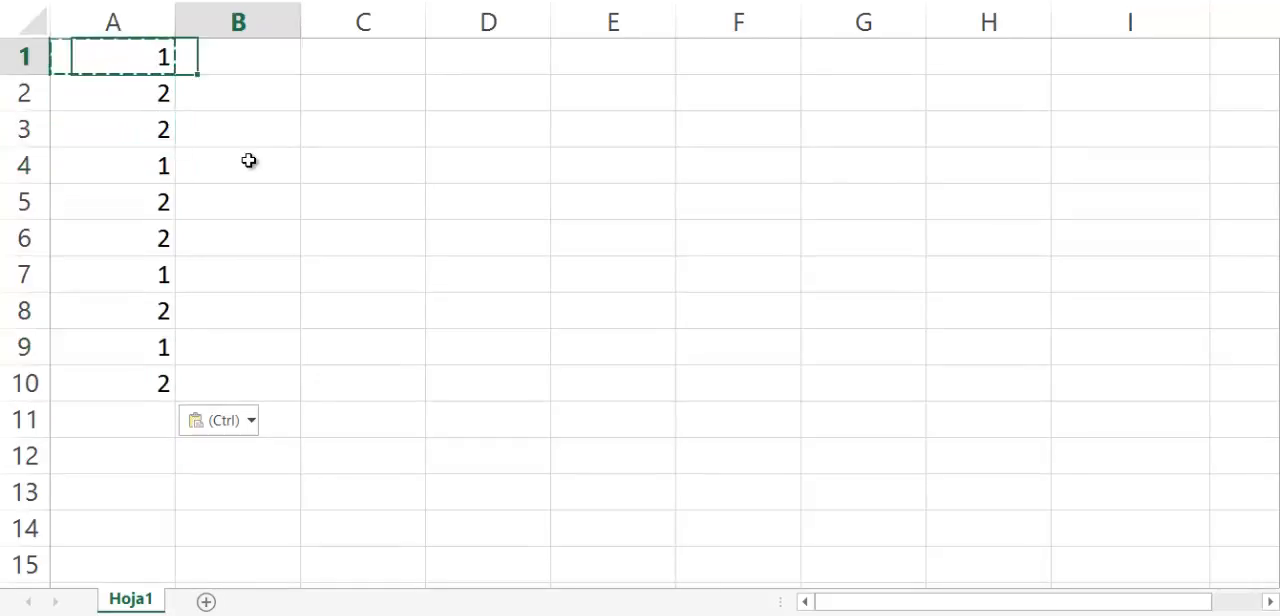
key(Escape)
Examine the random numbers generated down column A, from A1 to A10.
key(Left)
key(Down)
key(Down)
key(Down)
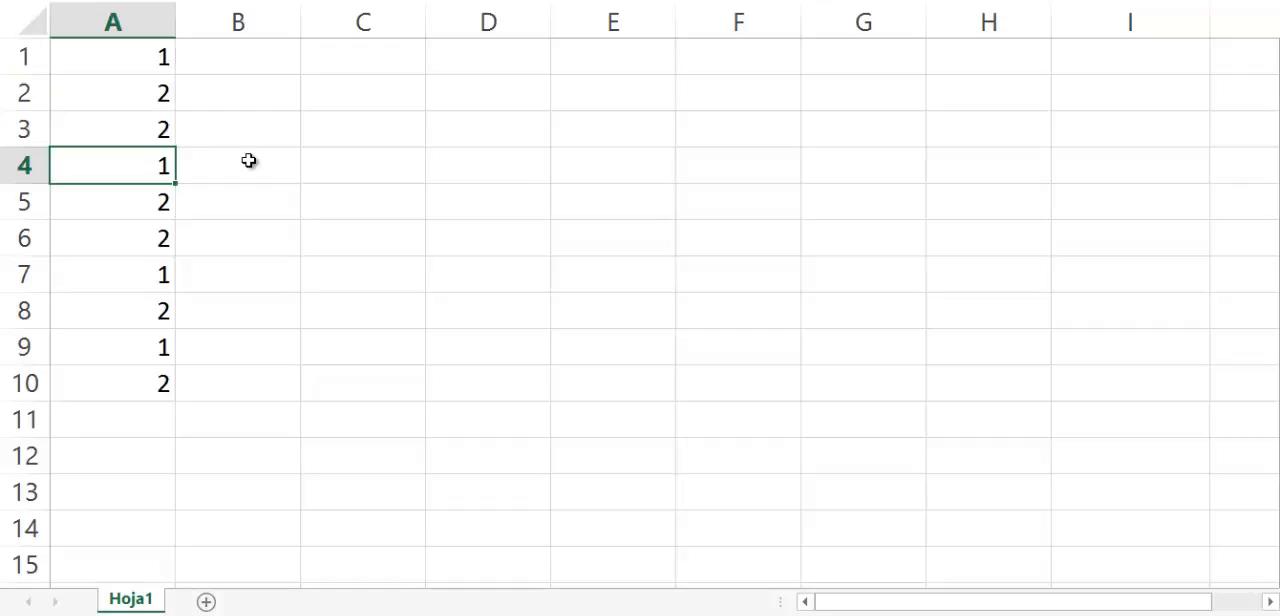
key(Down)
key(Down)
key(Down)
key(Down)
key(Down)
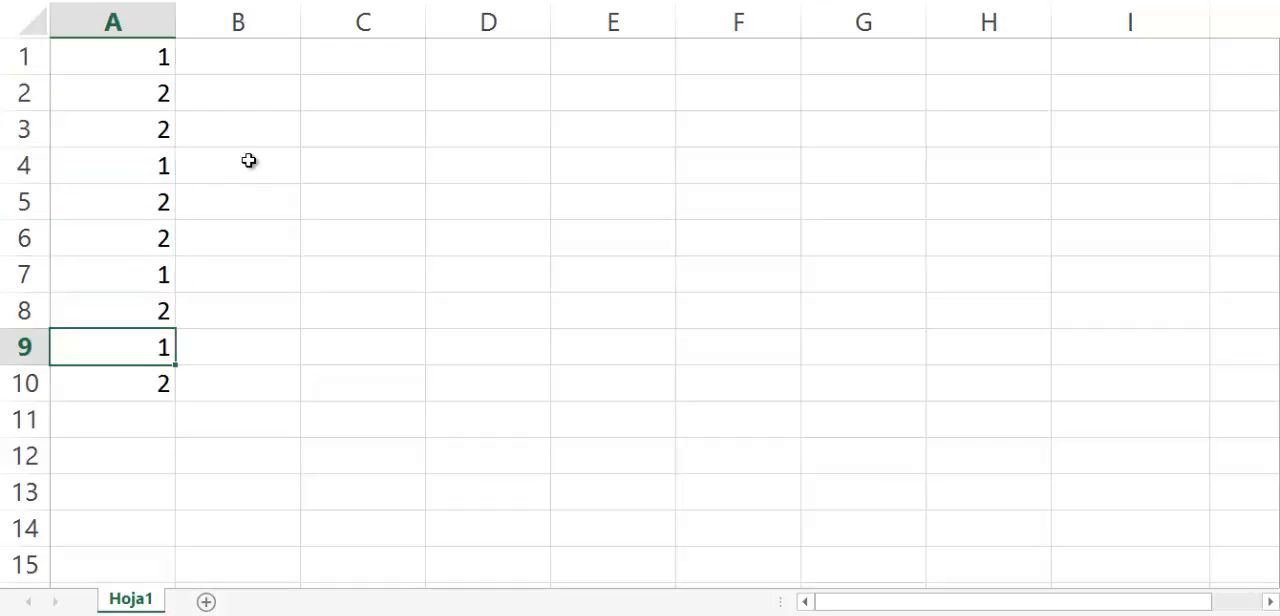
key(Up)
key(Up)
key(Up)
key(Up)
key(Up)
key(Up)
key(Up)
key(Up)
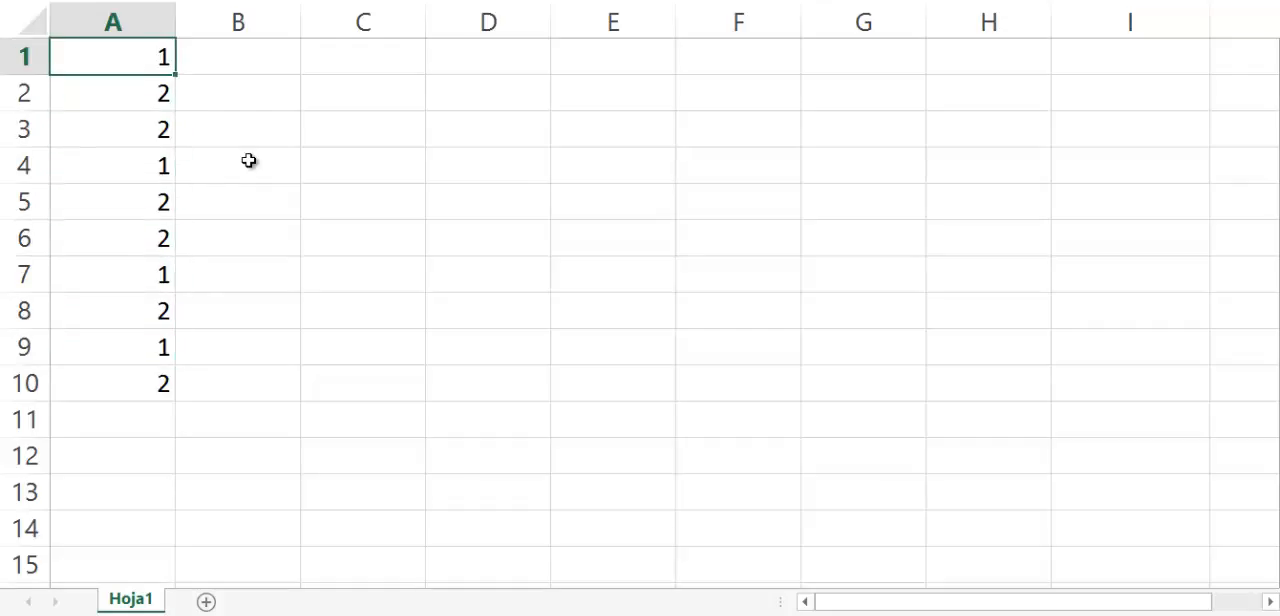
Begin an SI formula in cell B1 with the logical test 3>2.
key(Right)
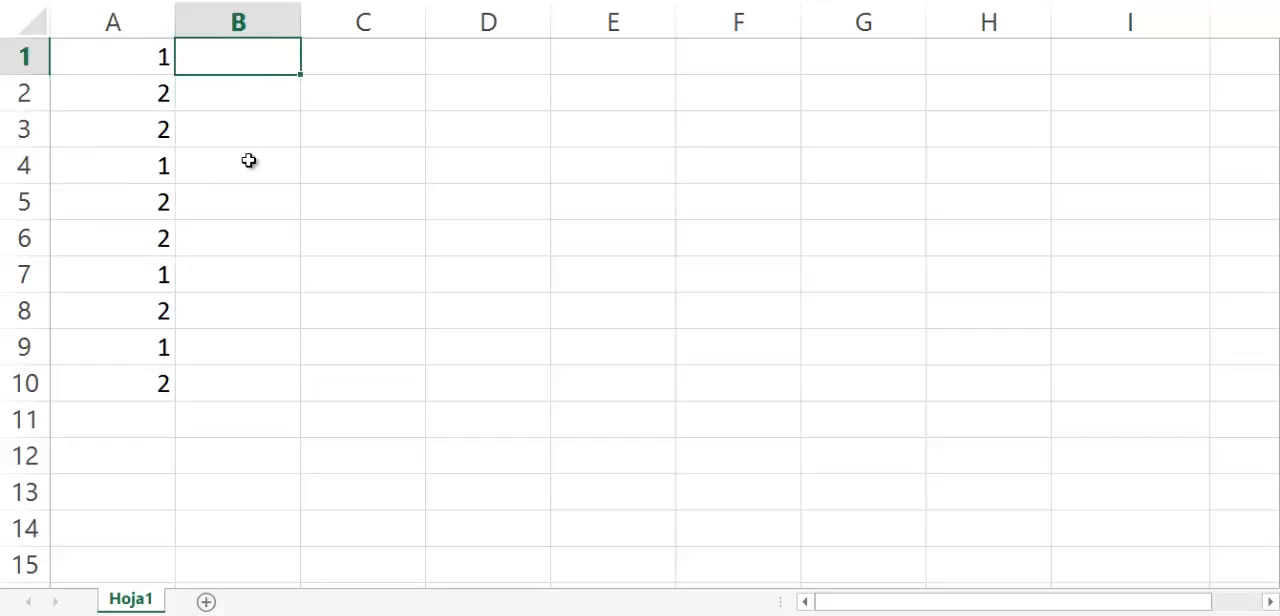
text(=si)
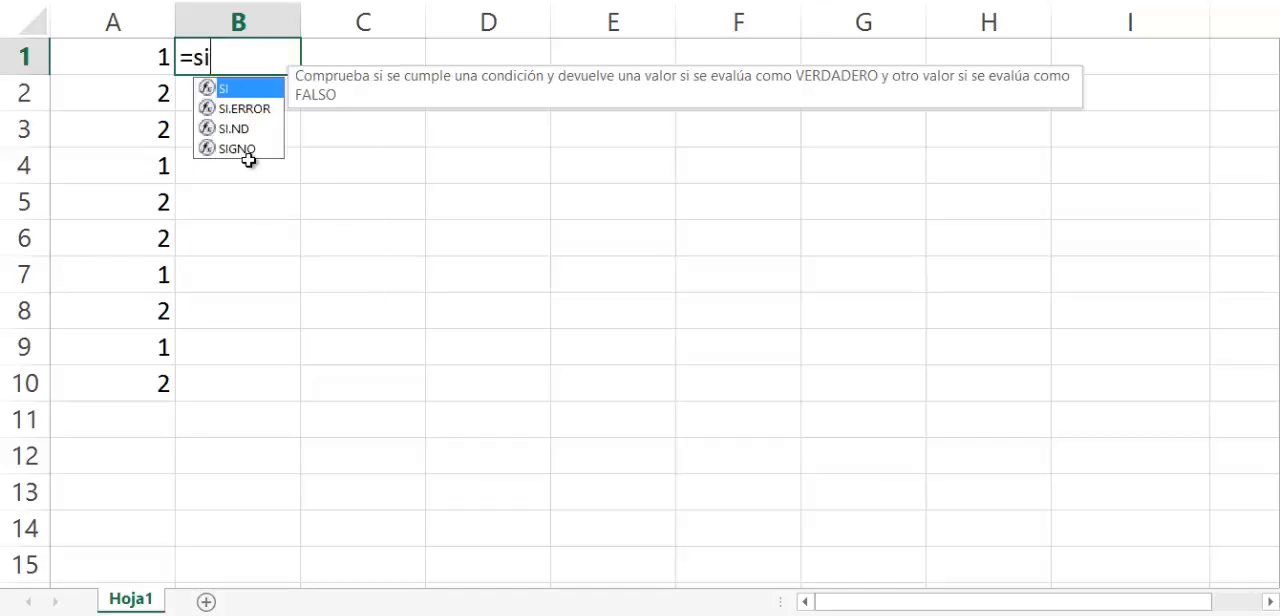
text(()
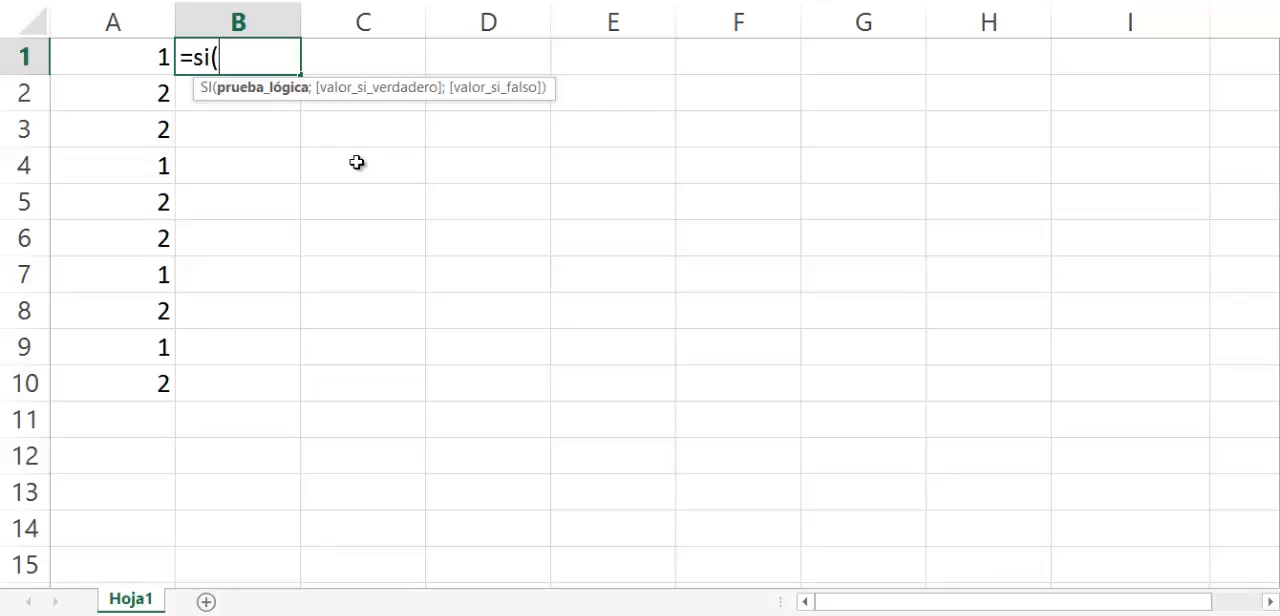
text(3)
text(>4)
key(BackSpace)
text(2)
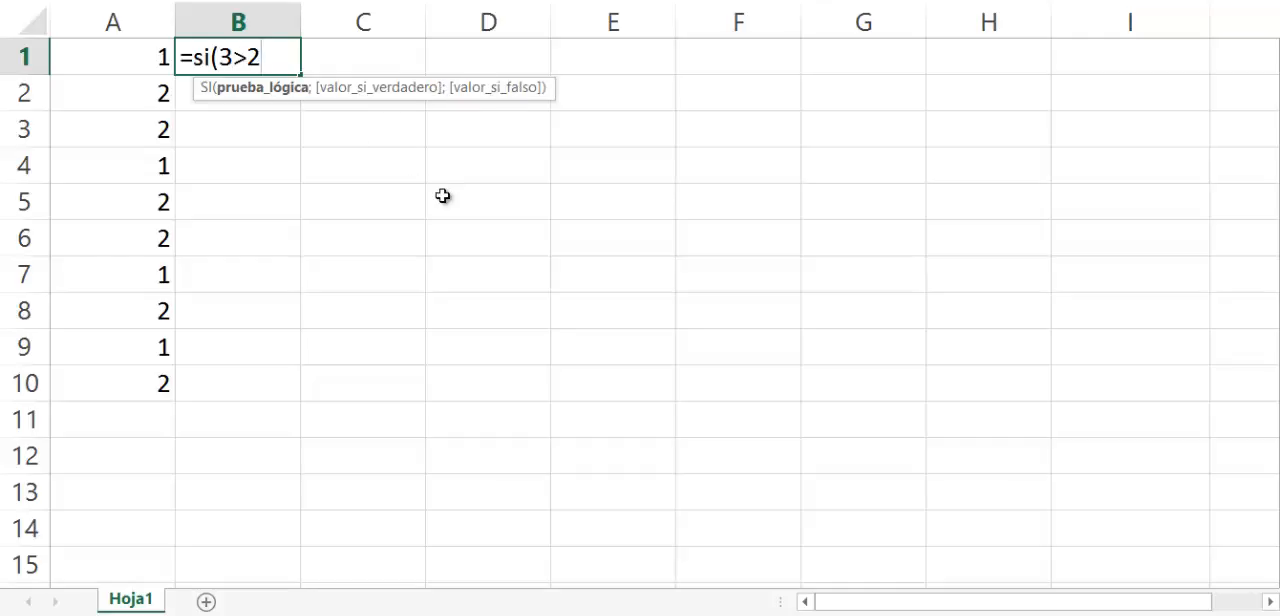
text(;)
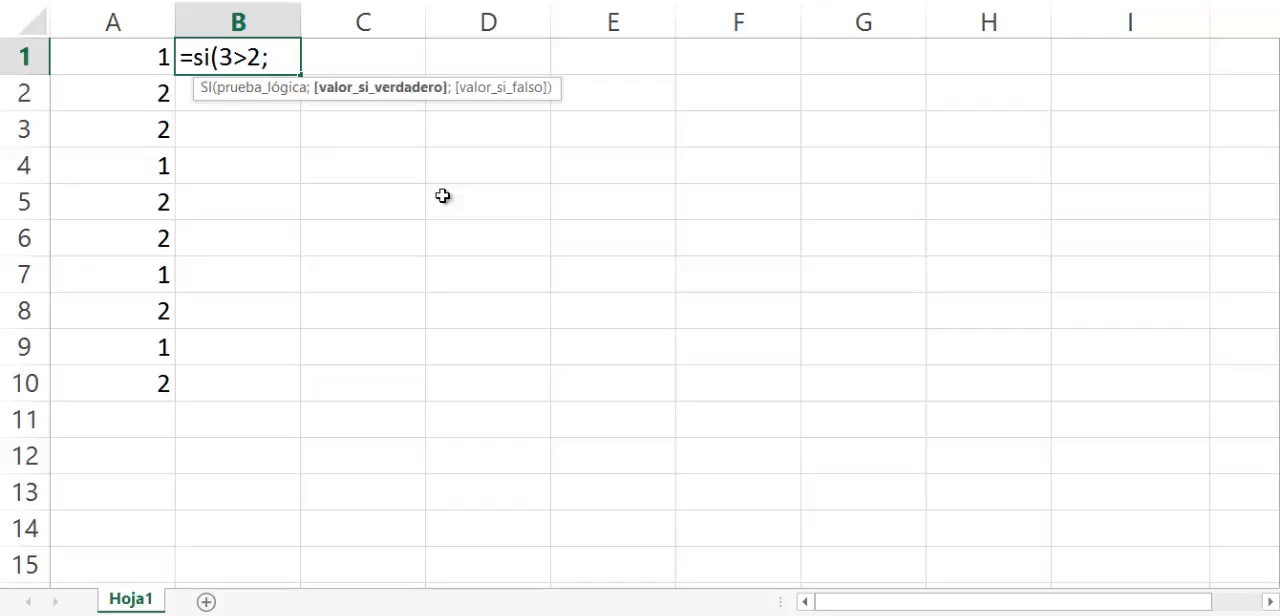
text("Es ver)
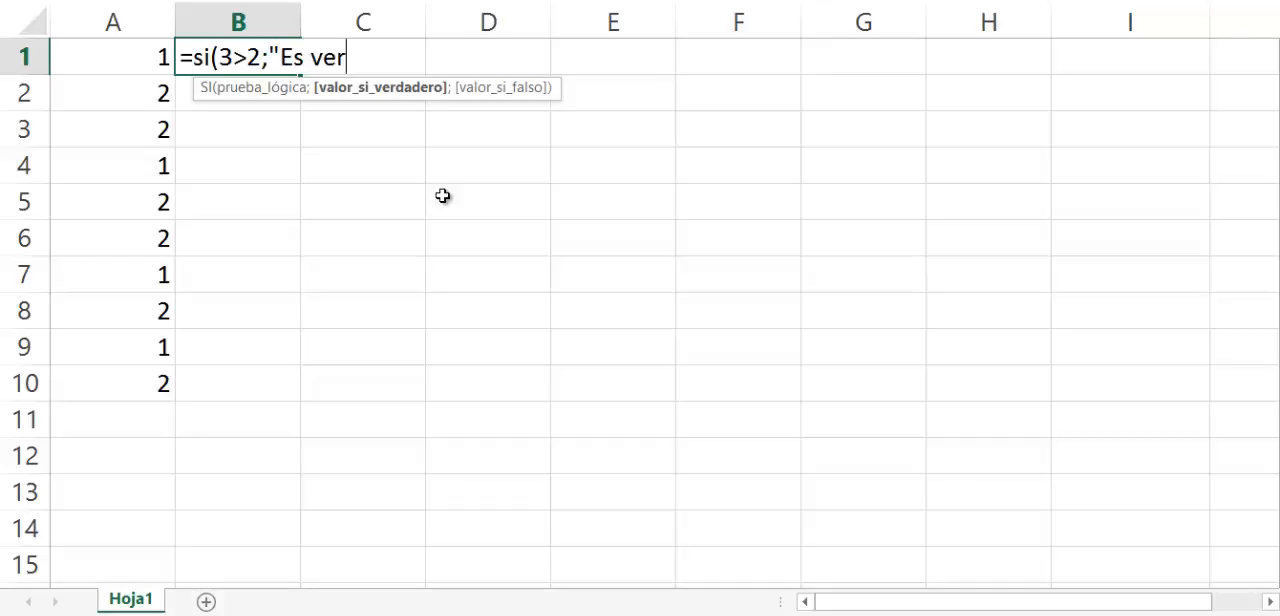
text(dedaro")
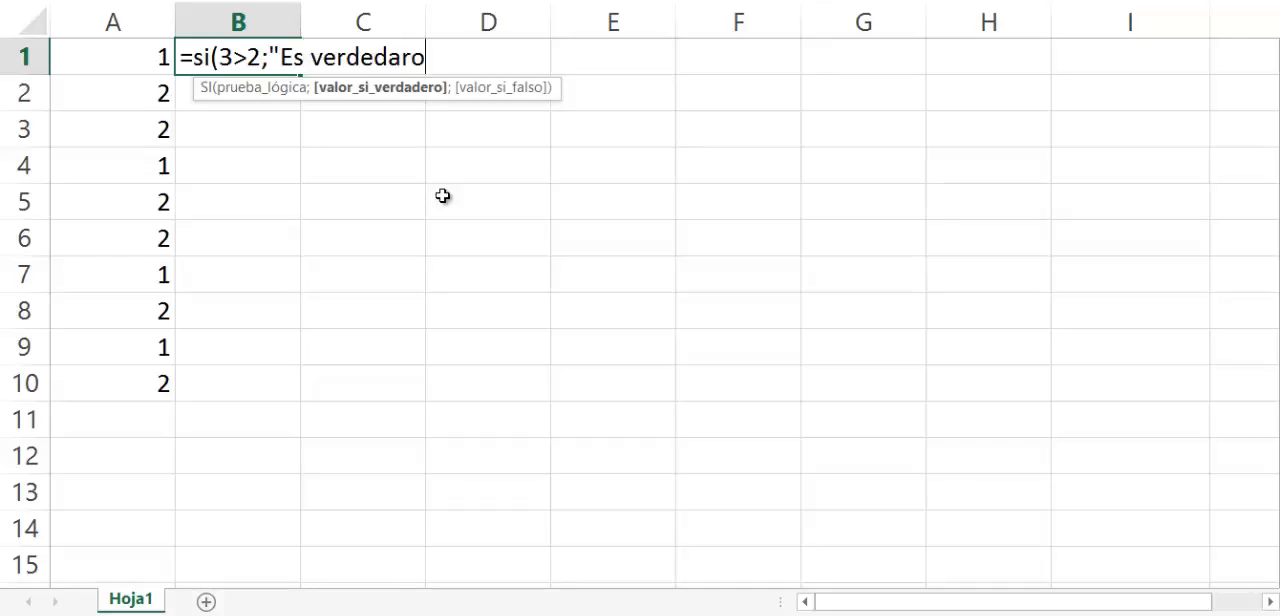
Set the value-if-true of the SI formula to the text "Es verdadero".
key(BackSpace)
key(BackSpace)
key(BackSpace)
key(BackSpace)
key(BackSpace)
key(BackSpace)
text(adero")
text(;")
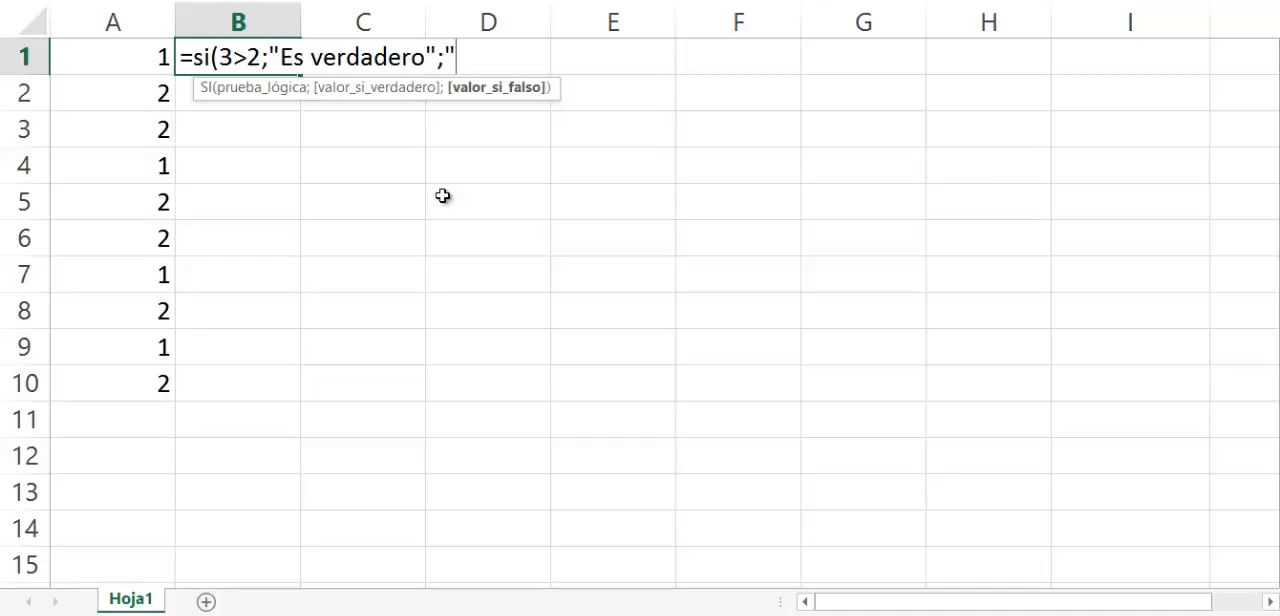
text(NO)
text( es ve)
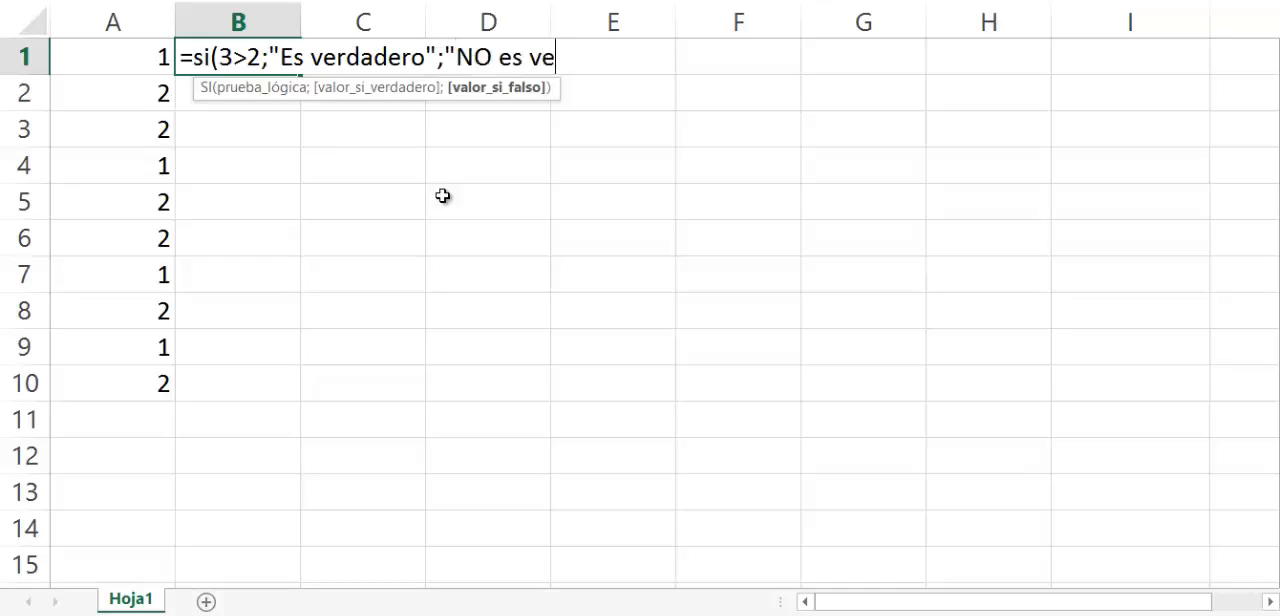
text(rdadero")
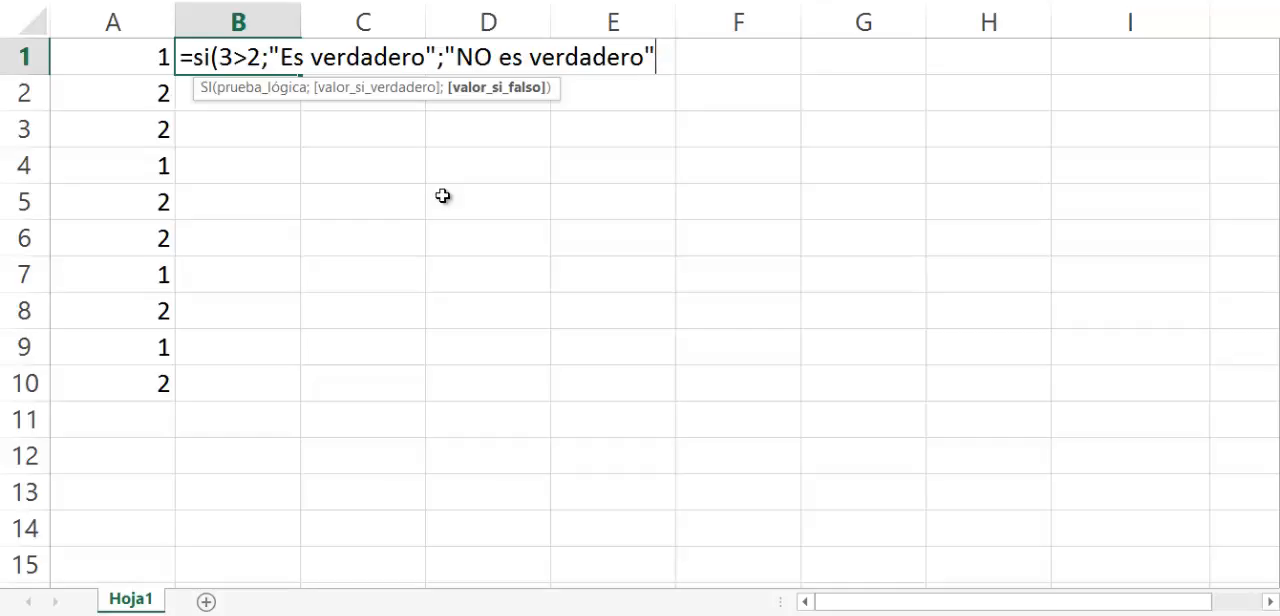
Set the value-if-false to the text "NO es verdadero" and complete the SI formula in B1.
text())
key(Return)
key(Up)
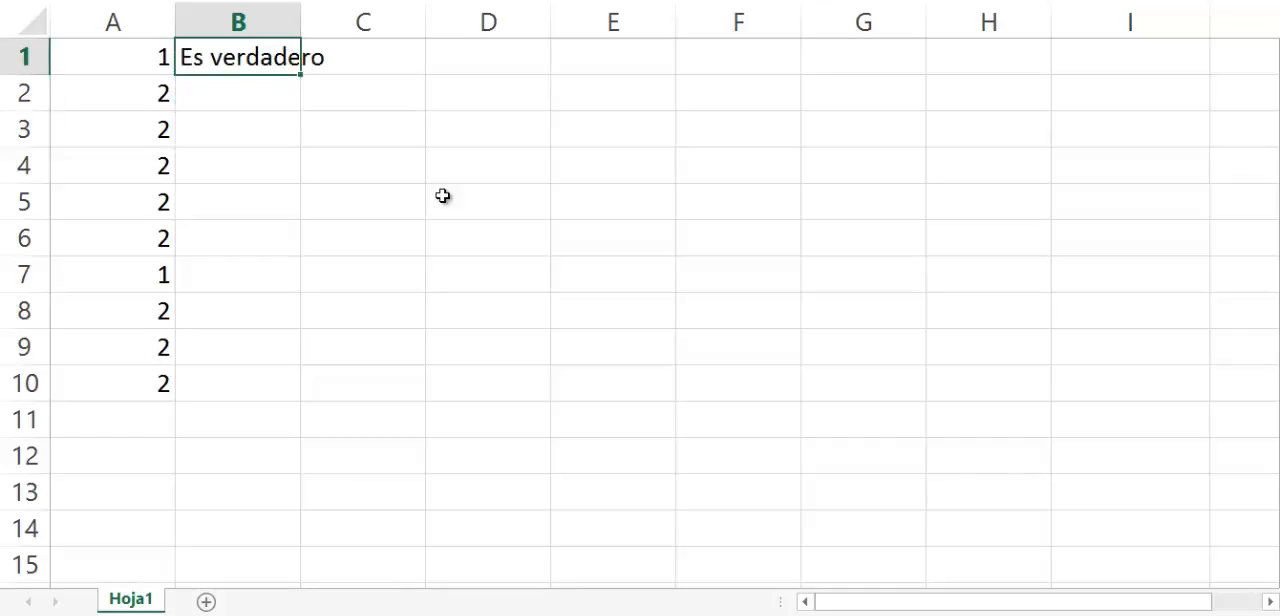
Change the logical test of the SI formula in B1 to 3>4.
key(F2)
key(Left)
key(Left)
key(Left)
key(Left)
key(Left)
key(Left)
key(Left)
key(Left)
key(Left)
key(Left)
key(Left)
key(Left)
key(Left)
key(Left)
key(Left)
key(Left)
key(Left)
key(Left)
key(Left)
key(Left)
key(Left)
key(Left)
key(Left)
key(Left)
key(Left)
key(Left)
key(Left)
key(Left)
key(Left)
key(Left)
key(Left)
key(BackSpace)
text(4)
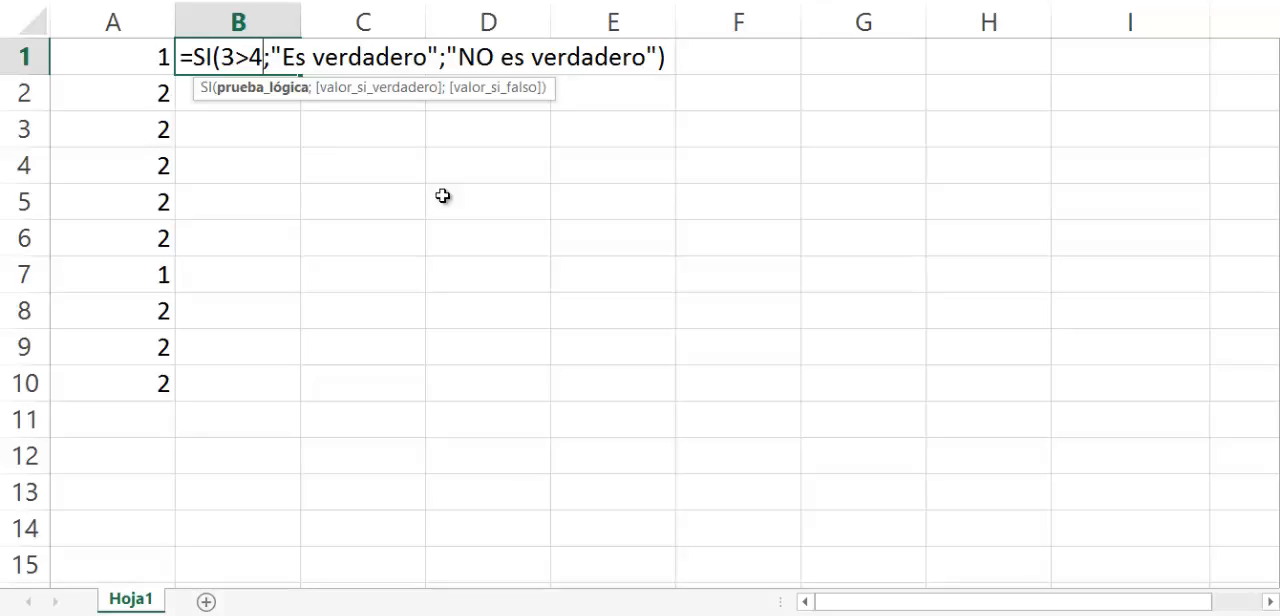
key(Return)
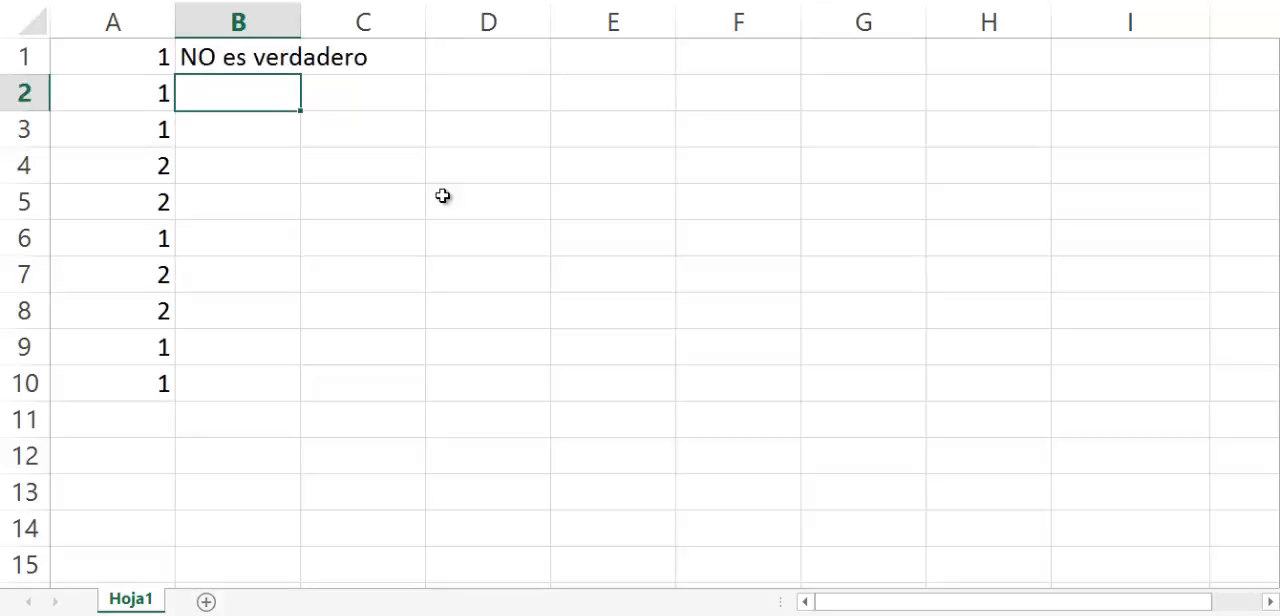
key(Up)
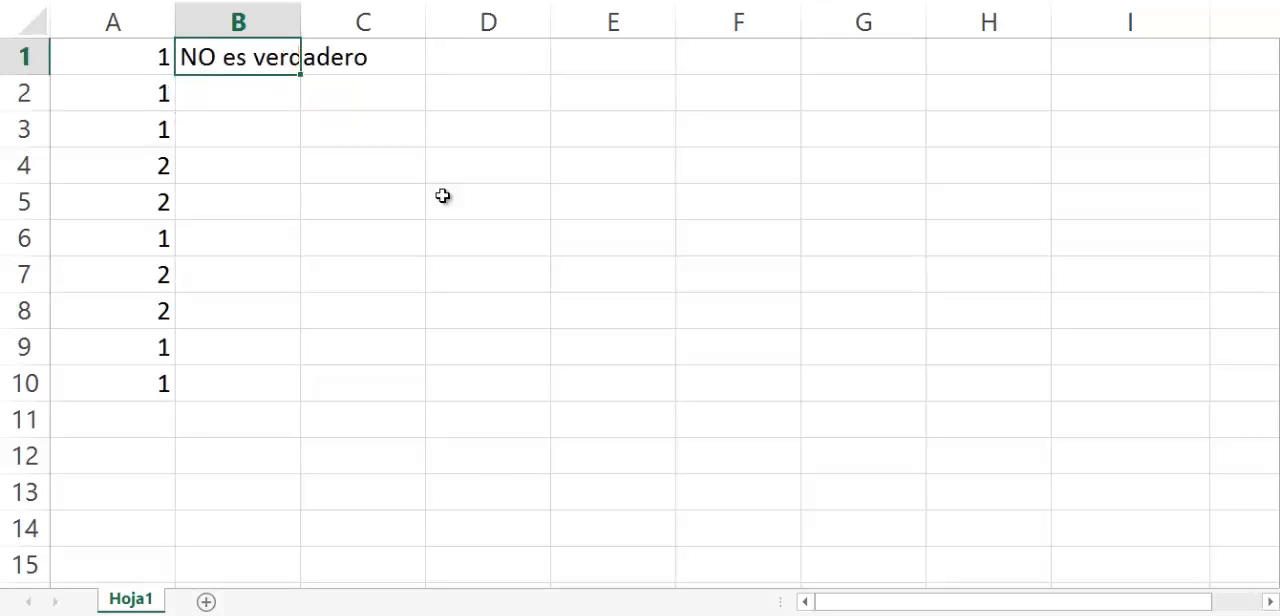
Replace the first number in B1's logical test with a reference to cell A1.
key(F2)
key(Left)
key(Left)
key(Left)
key(Left)
key(Left)
key(Left)
key(Left)
key(Left)
key(Left)
key(Left)
key(Left)
key(Left)
key(Left)
key(Left)
key(Left)
key(Left)
key(Left)
key(Left)
key(Left)
key(Left)
key(Left)
key(Left)
key(Left)
key(Left)
key(Left)
key(Left)
key(Left)
key(Left)
key(Left)
key(Left)
key(Left)
key(Left)
key(Left)
key(Left)
key(Left)
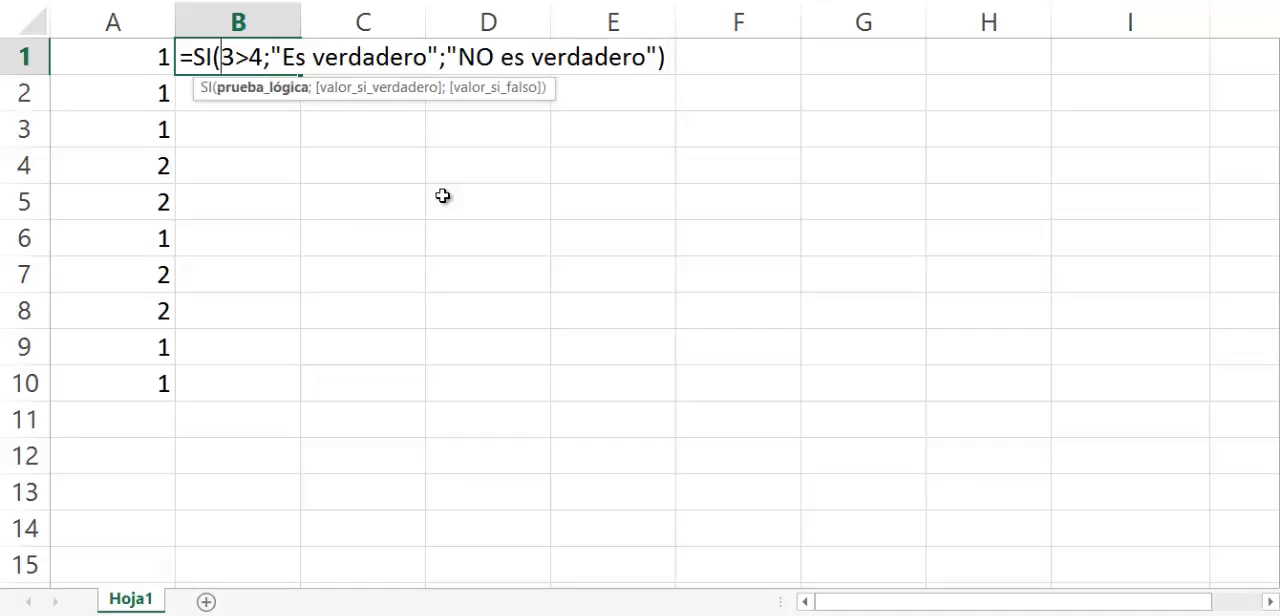
key(Right)
key(Right)
key(Left)
key(Left)
key(BackSpace)
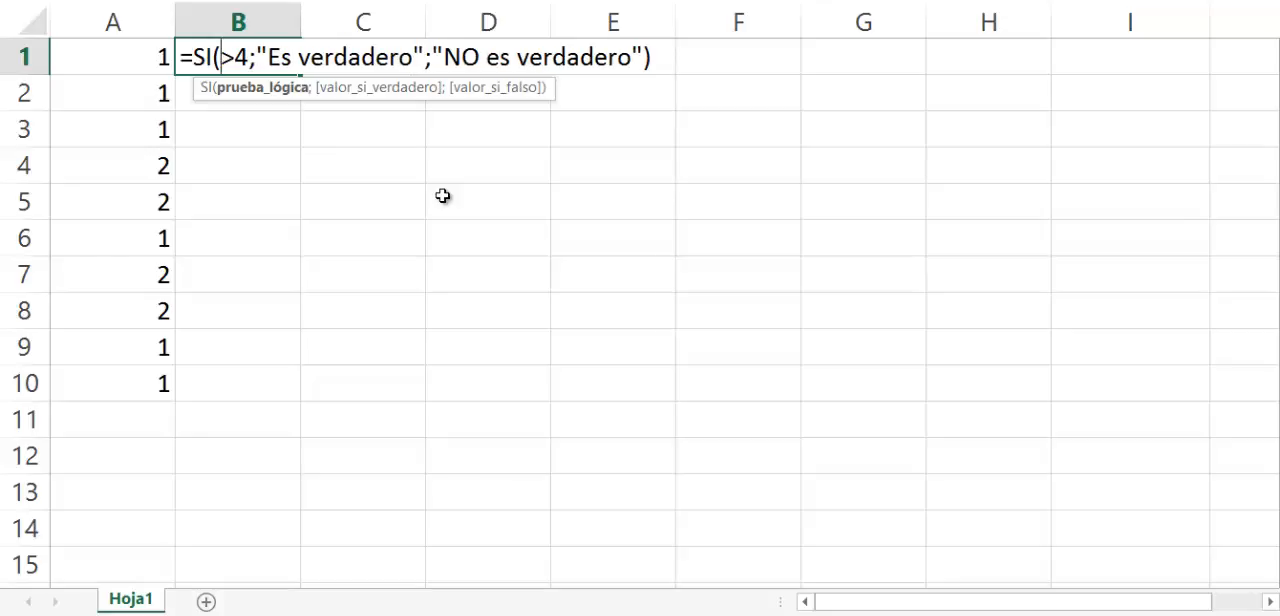
click(108, 62)
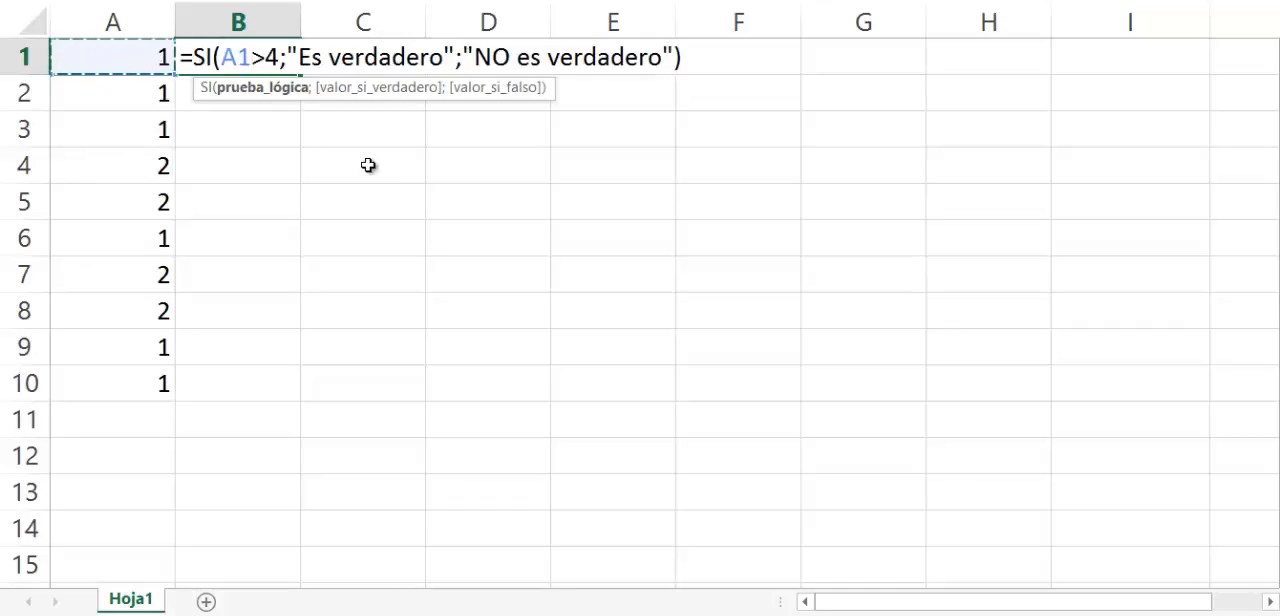
Change the comparison after the A1 reference to =1 and commit the formula in B1.
text(=1)
key(Delete)
key(Delete)
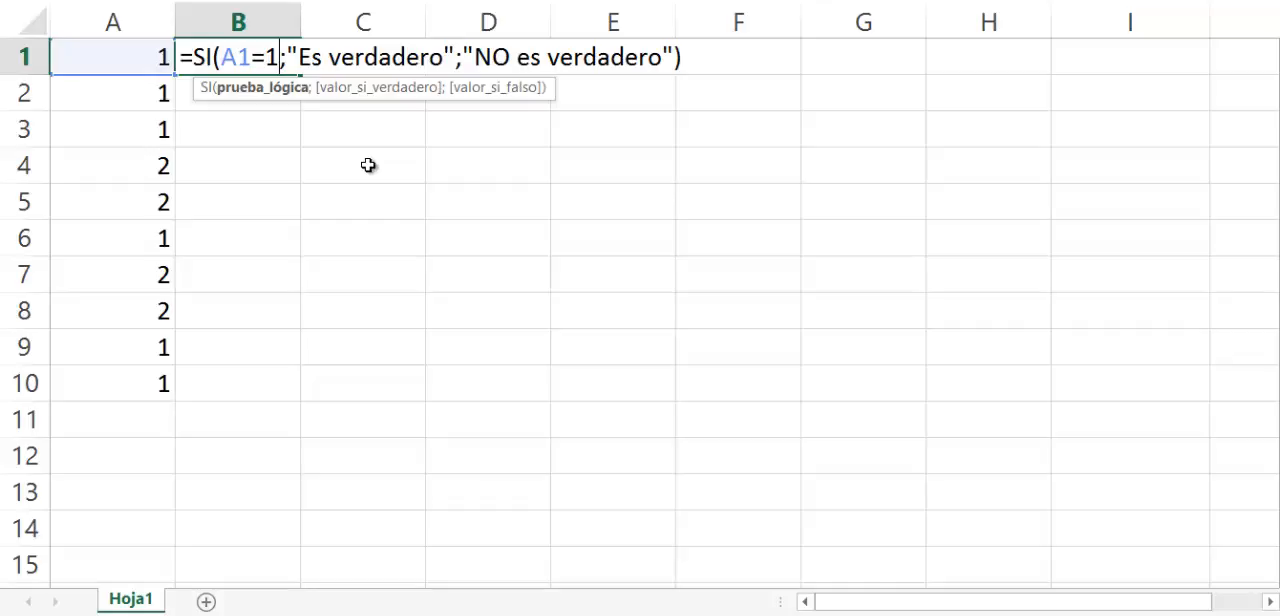
key(Tab)
key(Left)
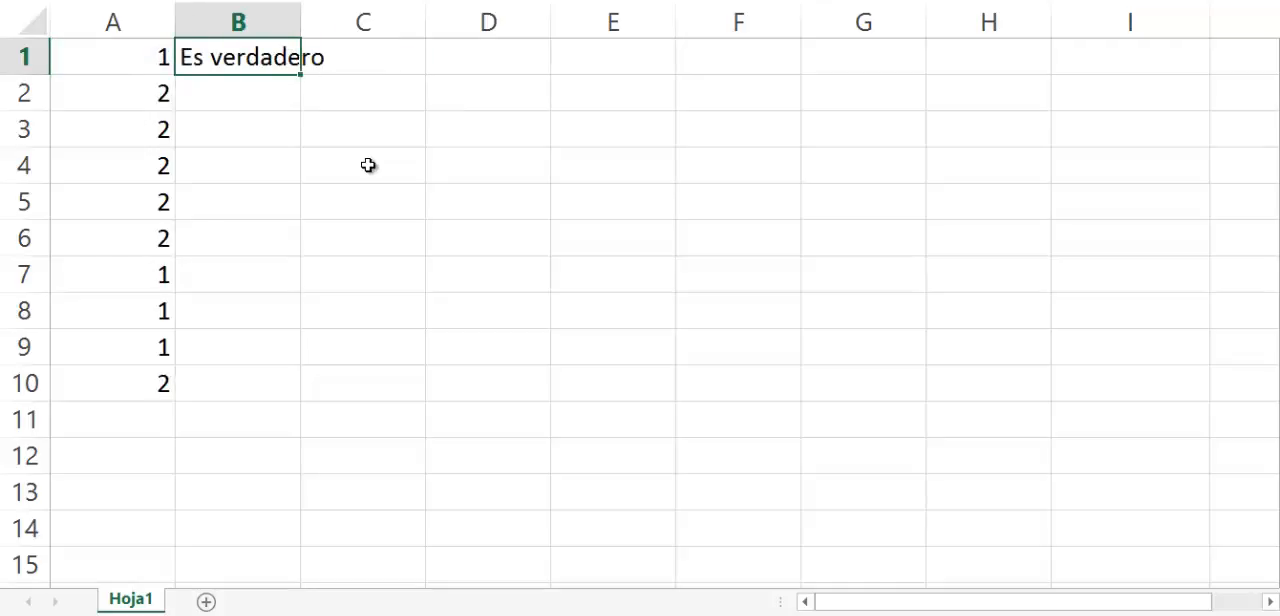
Replace both result texts in B1's SI formula with the value-if-true text "a".
key(F2)
key(Left)
key(shift+Left)
key(shift+Left)
key(shift+Left)
key(shift+Left)
key(shift+Left)
key(shift+Left)
key(shift+Left)
key(shift+Left)
key(shift+Left)
key(shift+Left)
key(shift+Left)
key(shift+Left)
key(shift+Left)
key(shift+Left)
key(shift+Left)
key(shift+Left)
key(shift+Left)
key(shift+Left)
key(shift+Left)
key(shift+Left)
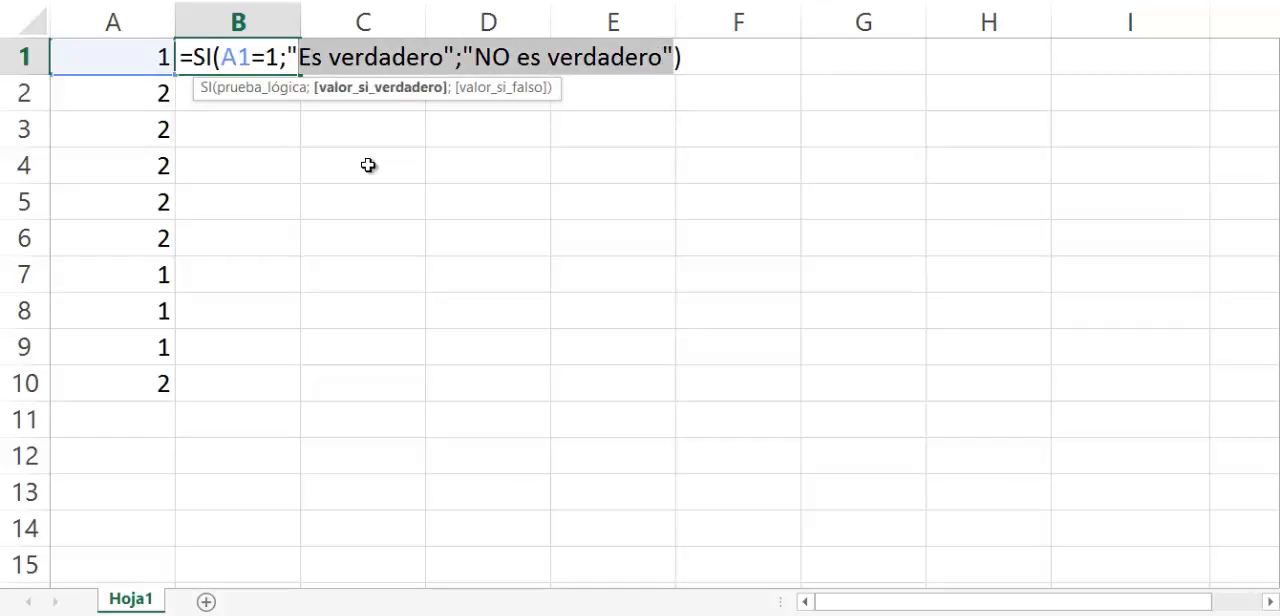
text(a)
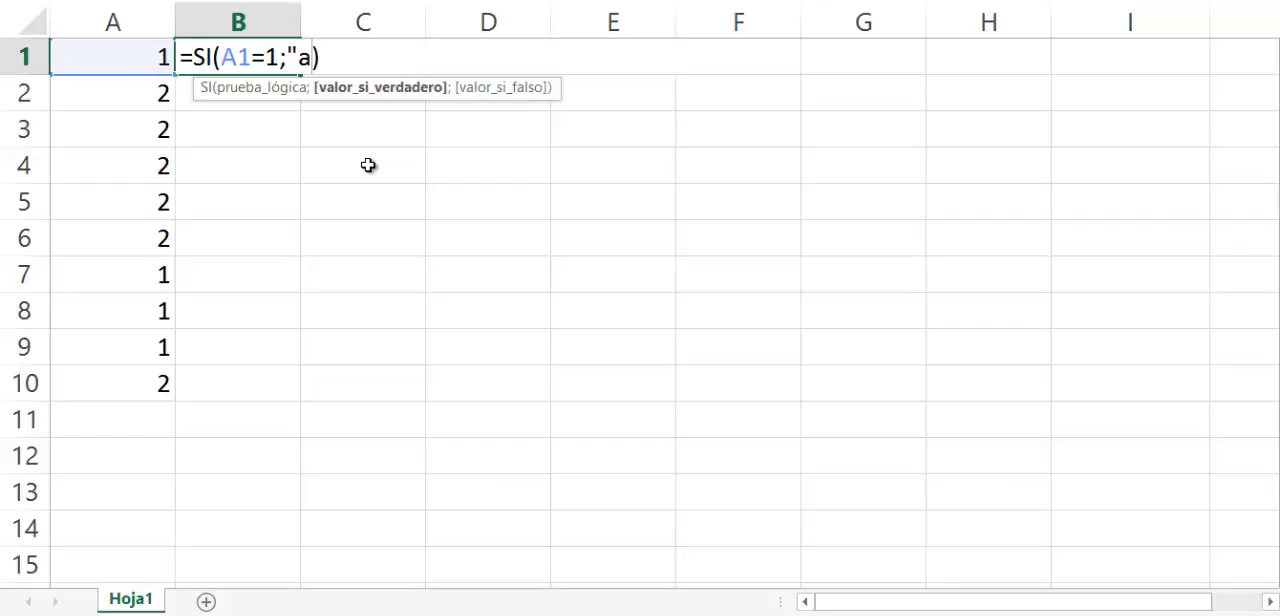
text(")
key(Left)
key(Left)
key(Left)
key(Right)
key(Right)
key(Right)
Add "b" as the value-if-false argument of the SI formula in B1.
text(;)
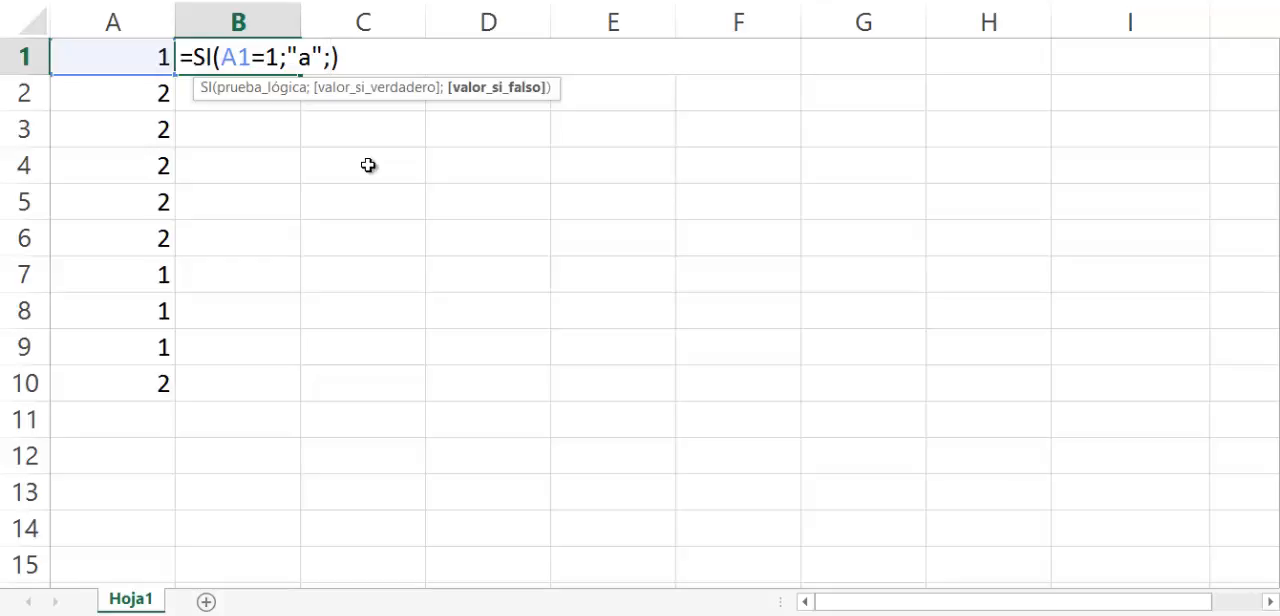
text("b")
Examine the result texts and the logical test in B1's SI formula.
key(Left)
key(Left)
key(Left)
key(Left)
key(Left)
key(Left)
key(Left)
key(Left)
key(Left)
key(Right)
key(Right)
key(shift+Left)
key(Left)
key(Left)
key(shift+Left)
key(shift+Left)
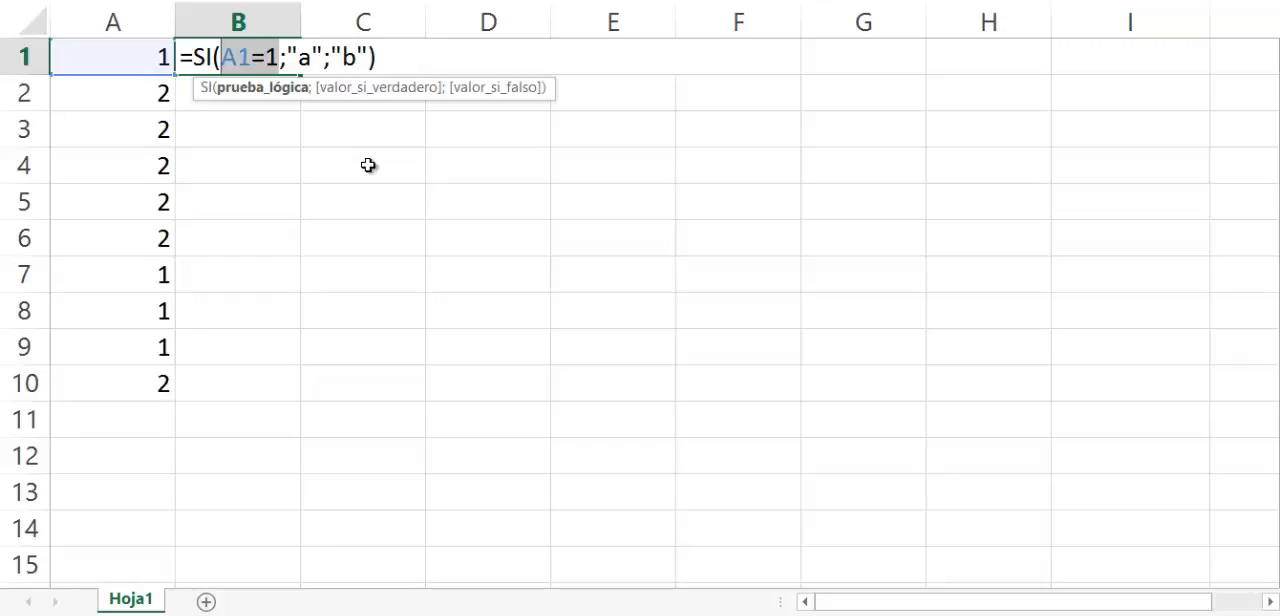
Try the comparison operators >= and <> in B1's logical test, and restore the = operator.
key(Right)
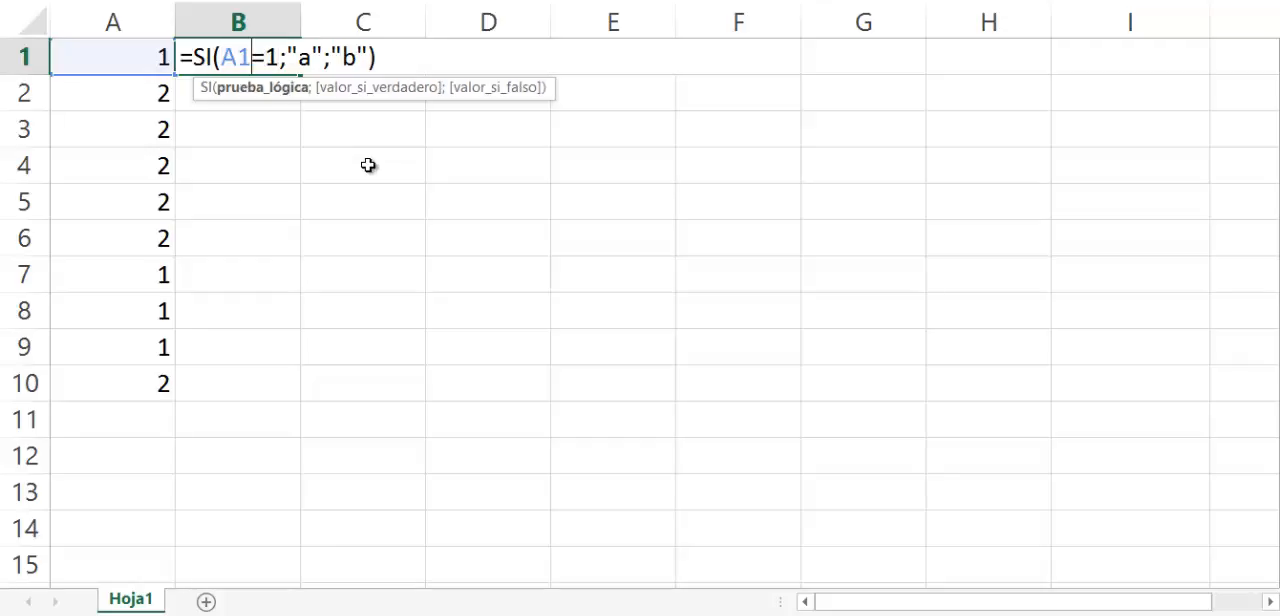
text(>)
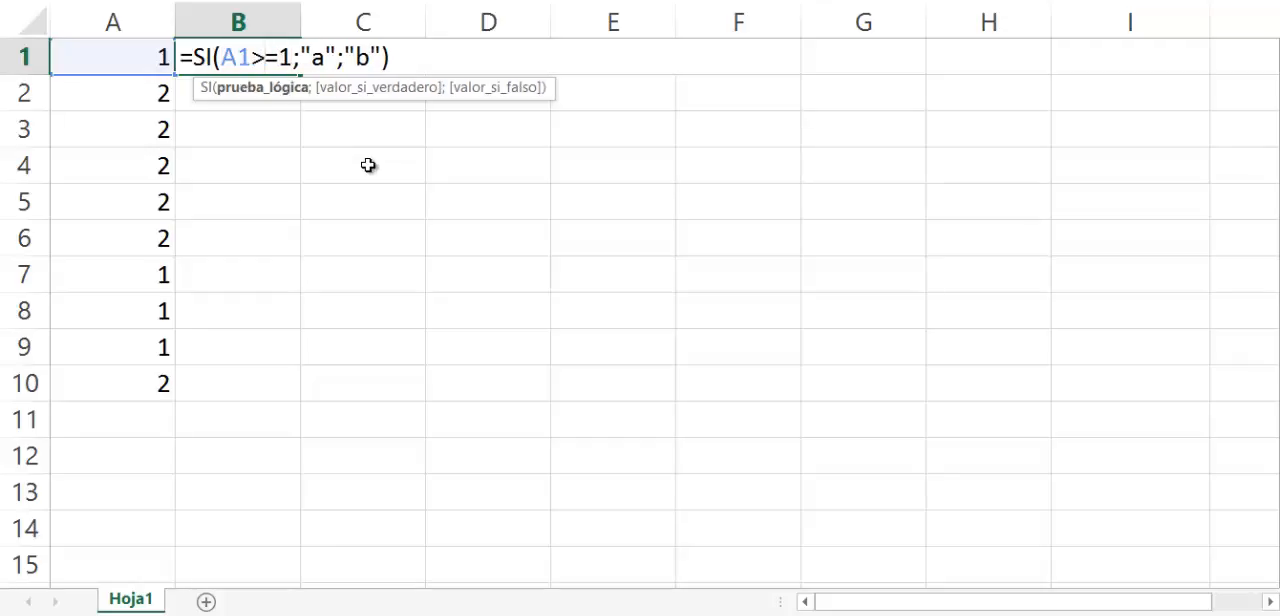
key(shift+Left)
text(<)
key(shift+Left)
key(shift+Left)
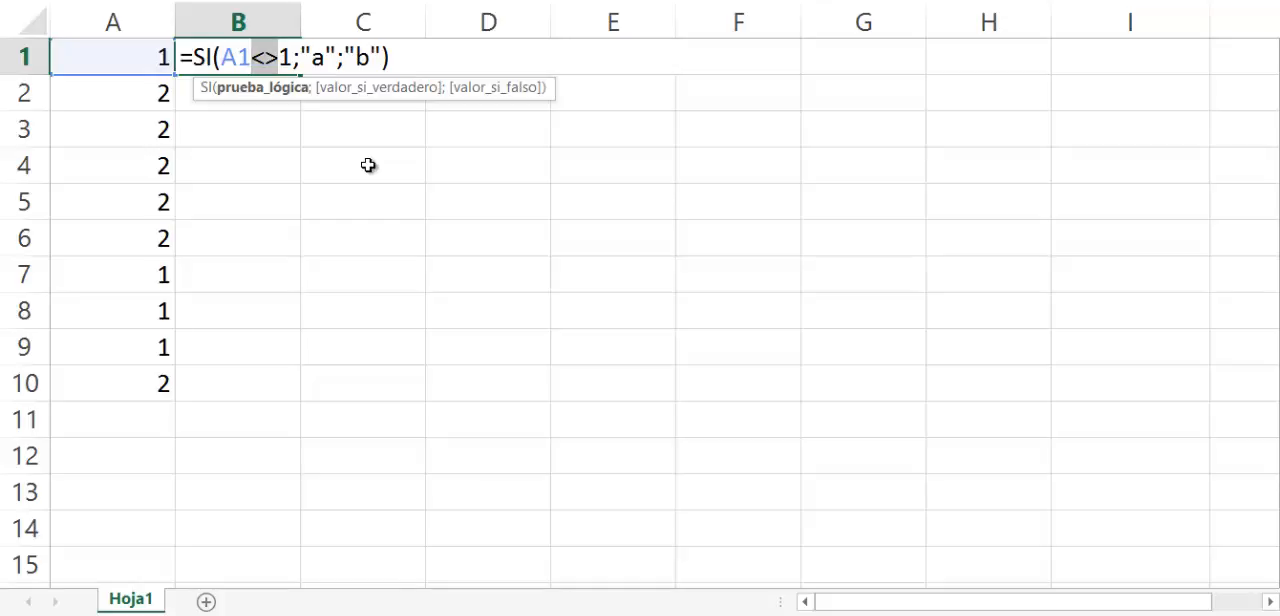
text(=)
key(Right)
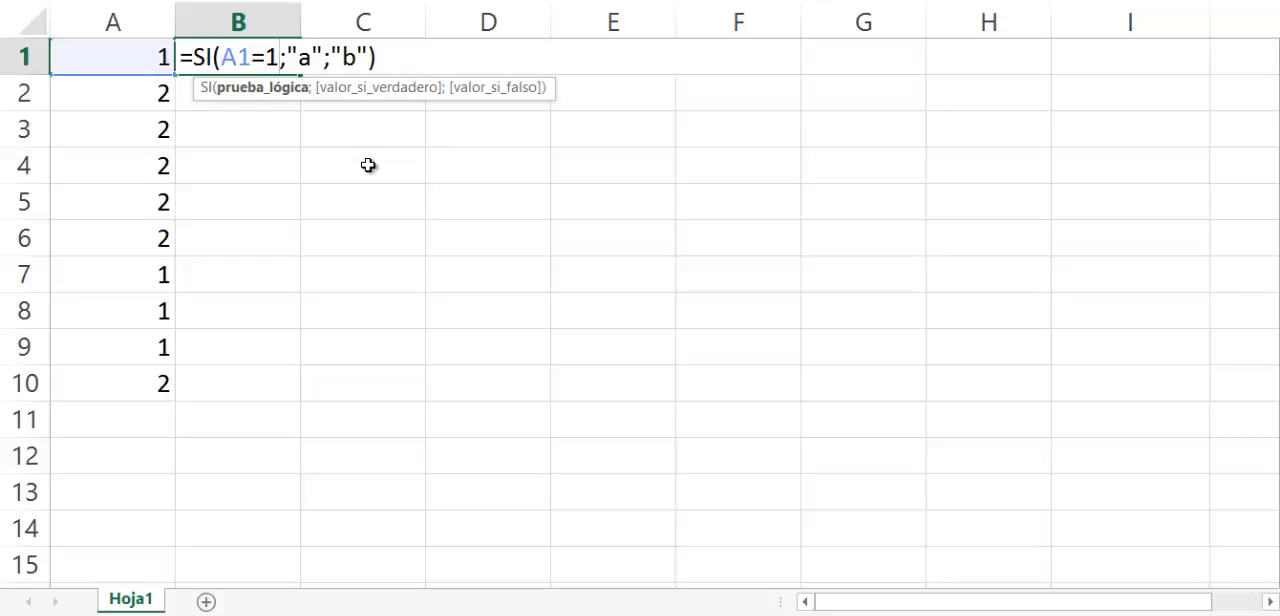
Examine the parts of B1's logical test: the A1 reference, the equals operator and the compared number.
key(shift+Left)
key(shift+Left)
key(shift+Left)
key(shift+Left)
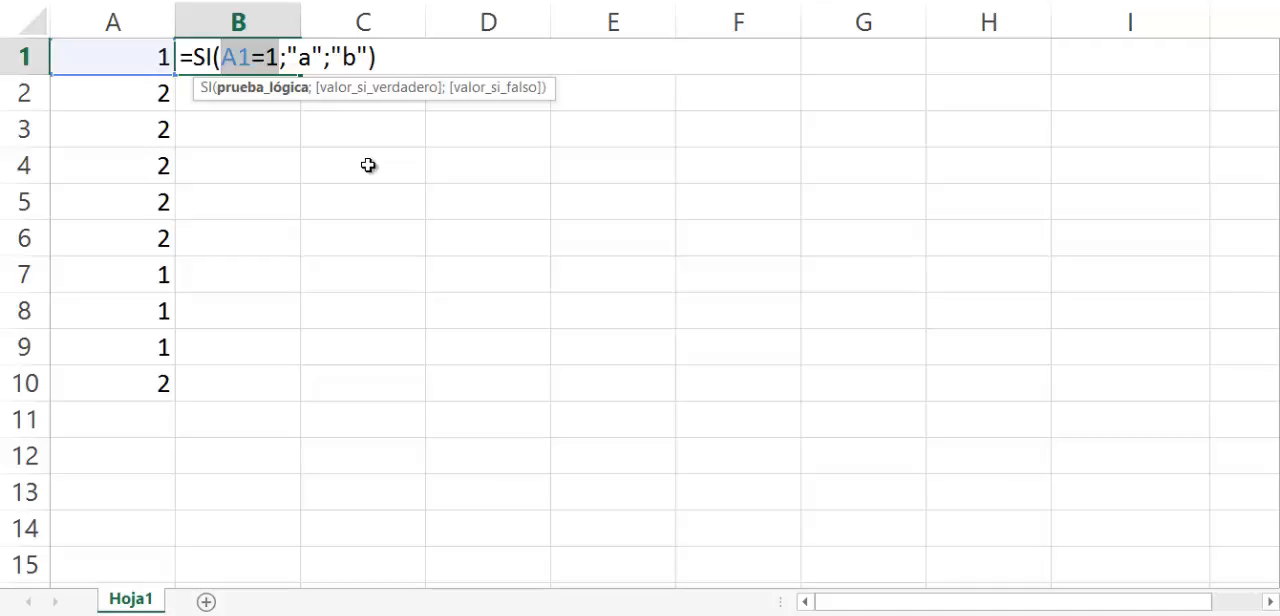
key(Left)
key(Left)
key(Right)
key(Right)
key(Right)
key(Left)
key(shift+Right)
key(shift+Right)
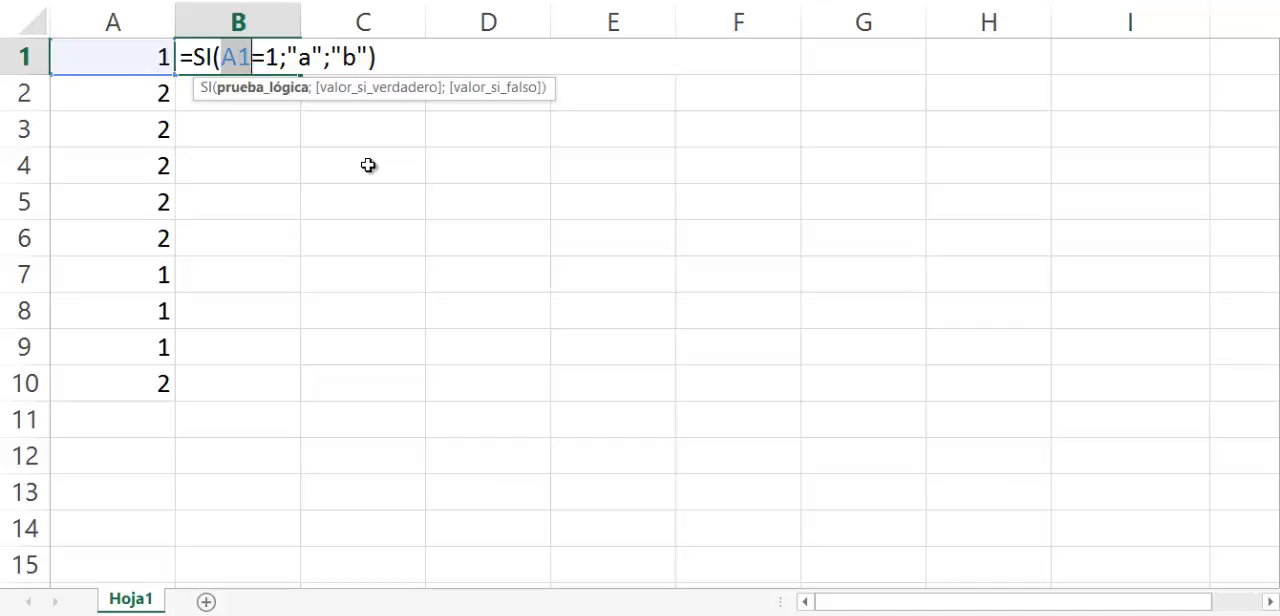
key(Right)
key(Right)
key(Left)
key(shift+Right)
key(Right)
key(Right)
key(Left)
key(shift+Right)
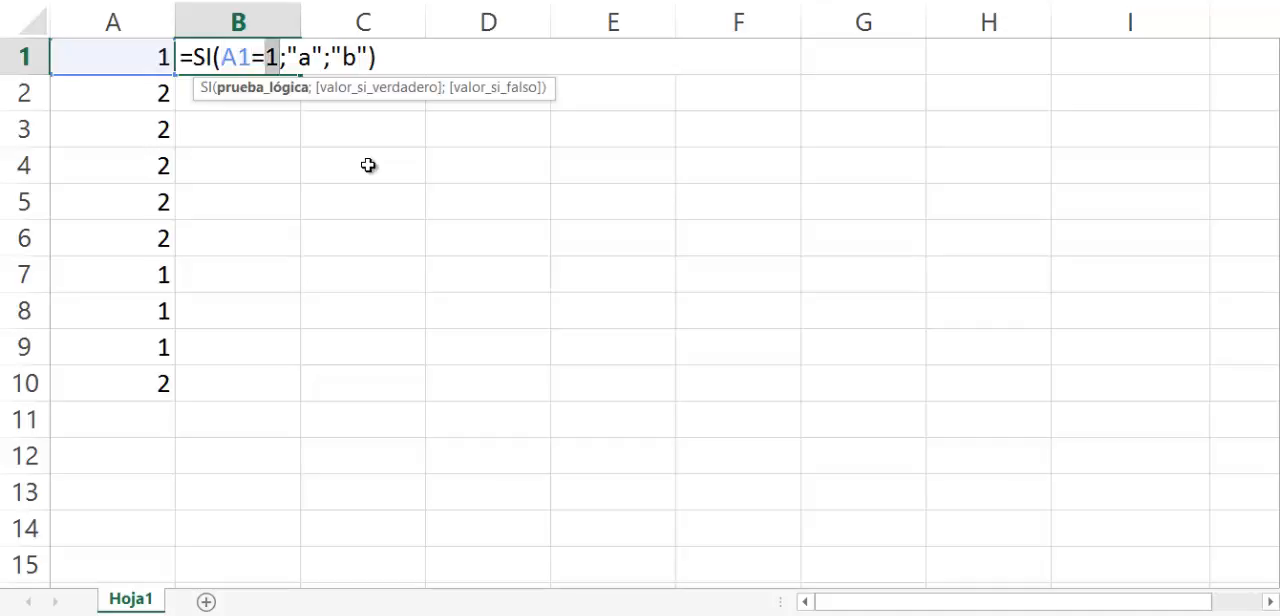
key(Right)
key(shift+Left)
key(Left)
key(Left)
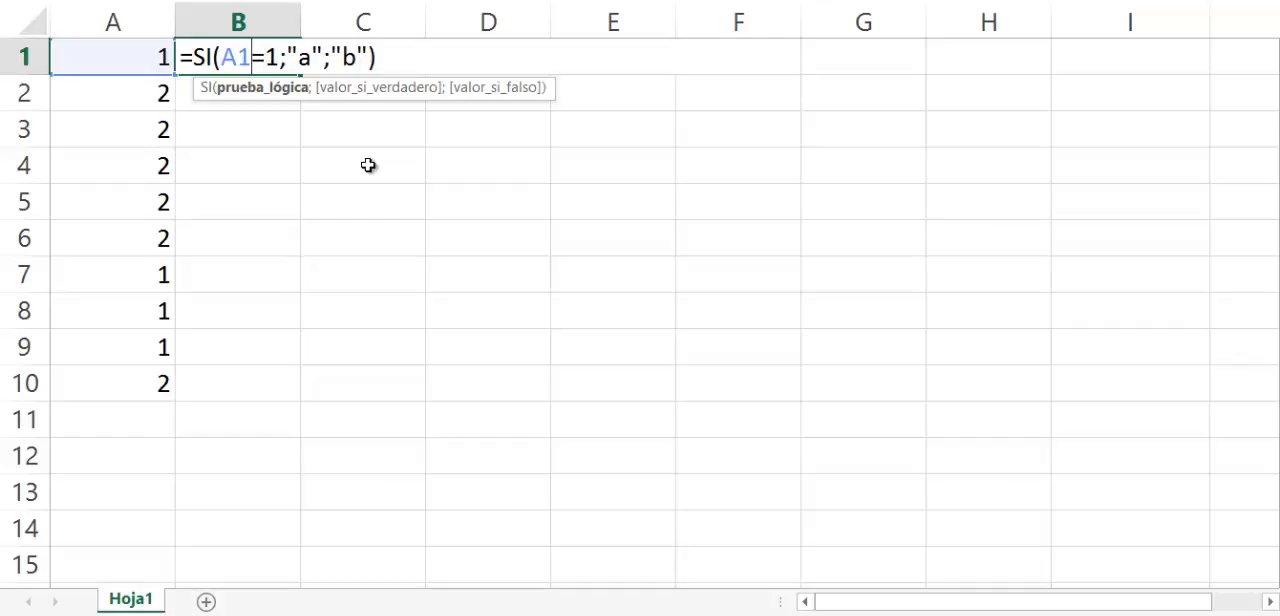
key(shift+Left)
key(shift+Left)
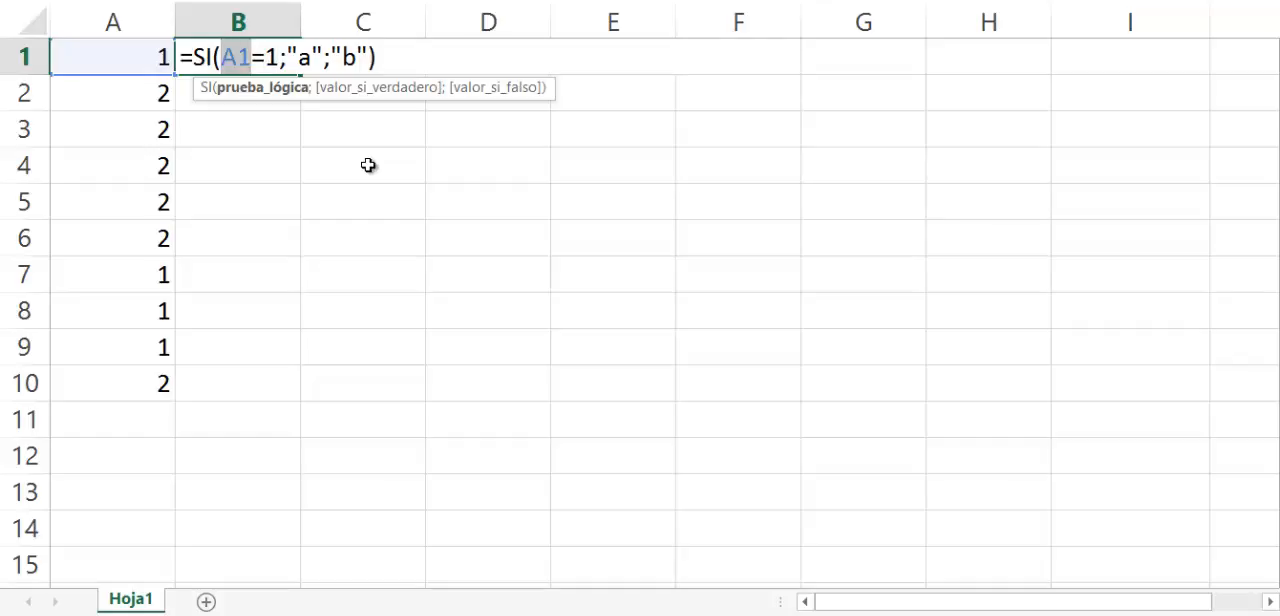
key(Right)
key(Right)
key(shift+Right)
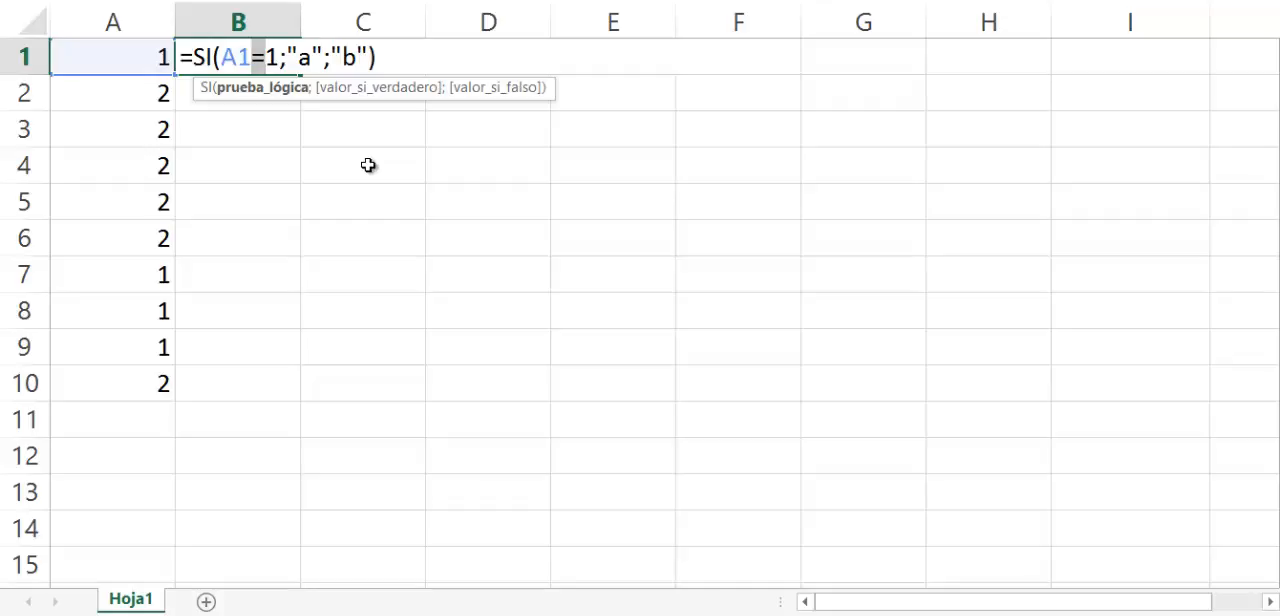
key(Left)
key(Left)
key(Left)
key(shift+Right)
key(shift+Right)
key(shift+Right)
key(shift+Right)
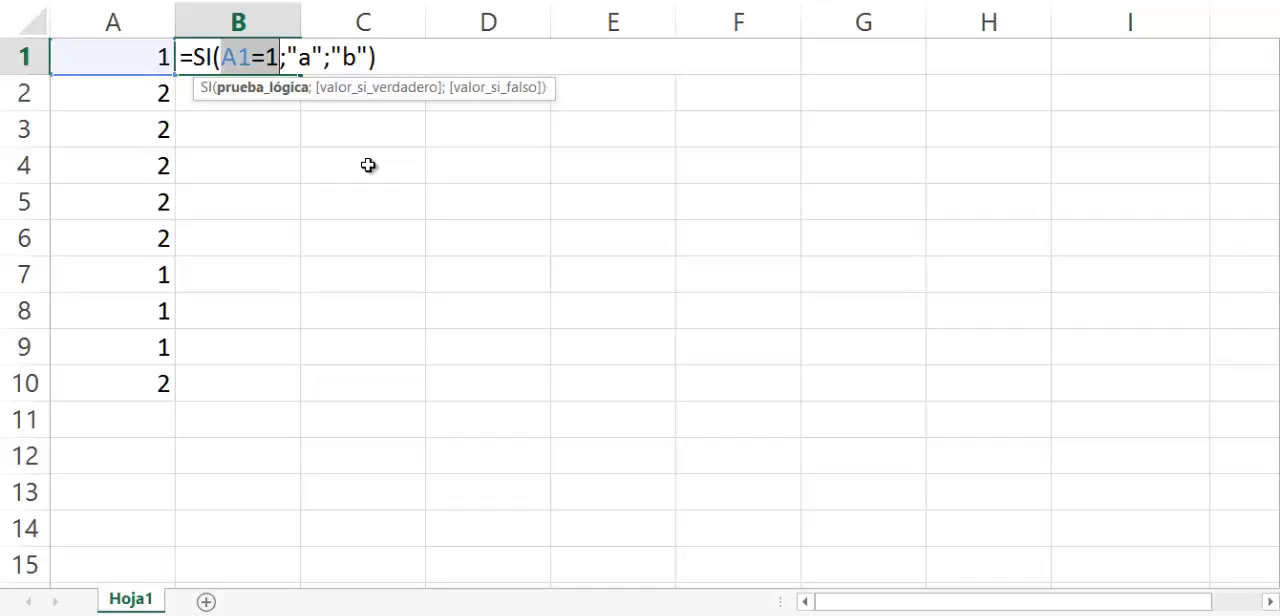
Review how the logical test in B1's formula relates to its value-if-true and value-if-false arguments.
key(Right)
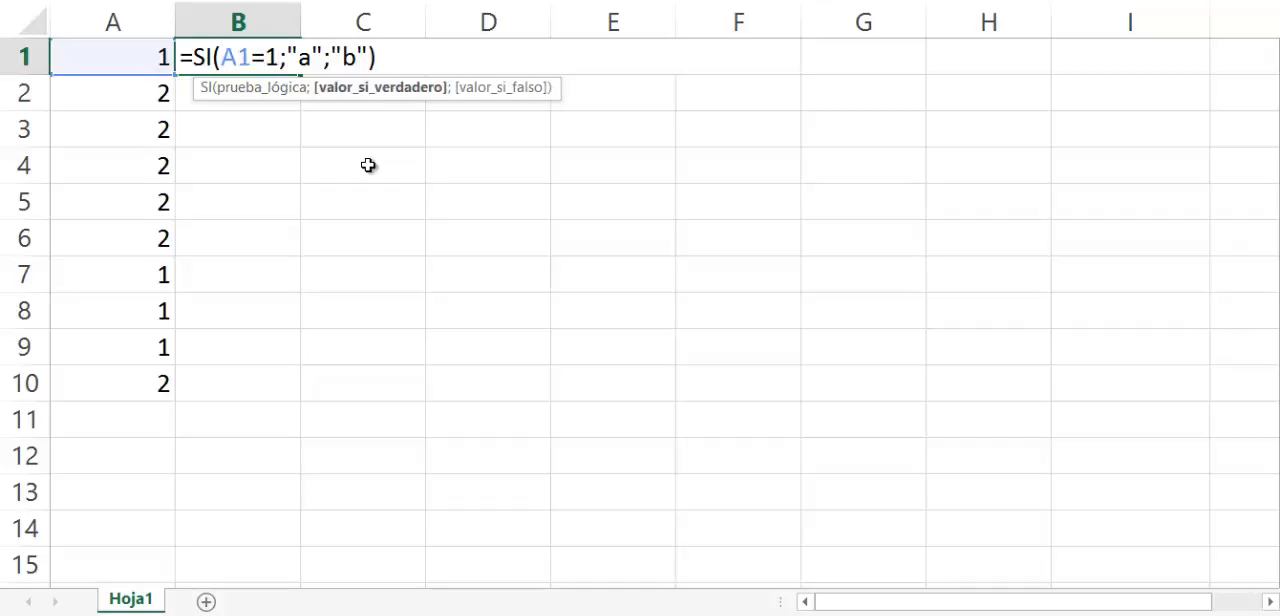
key(shift+Right)
key(shift+Right)
key(shift+Right)
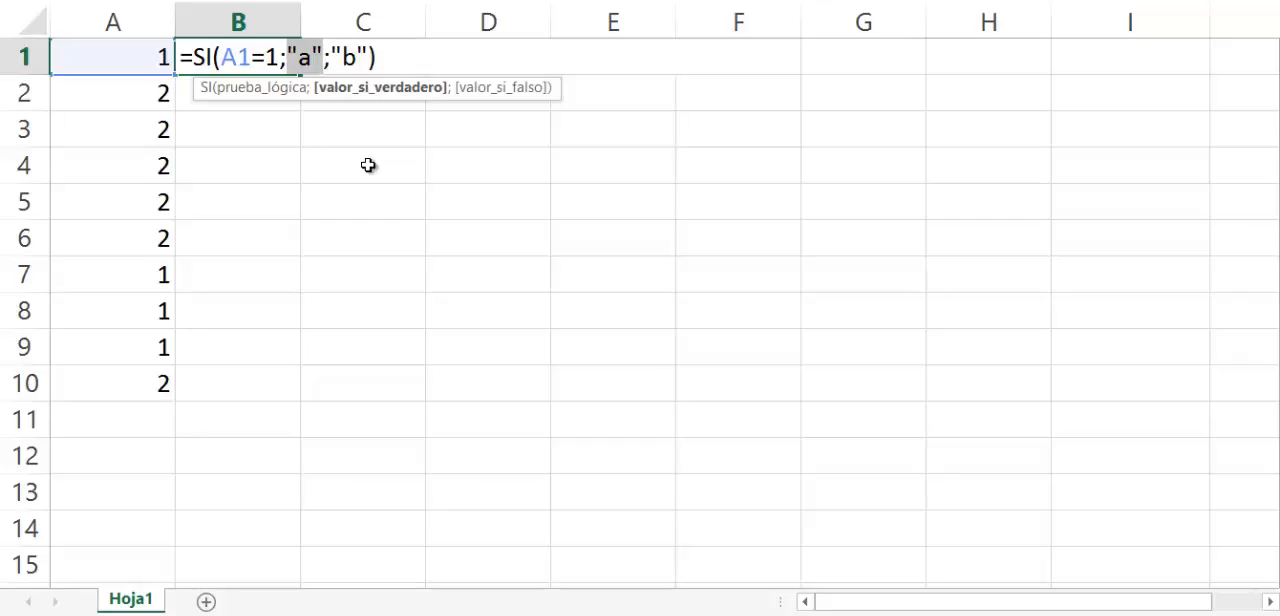
key(Left)
key(Left)
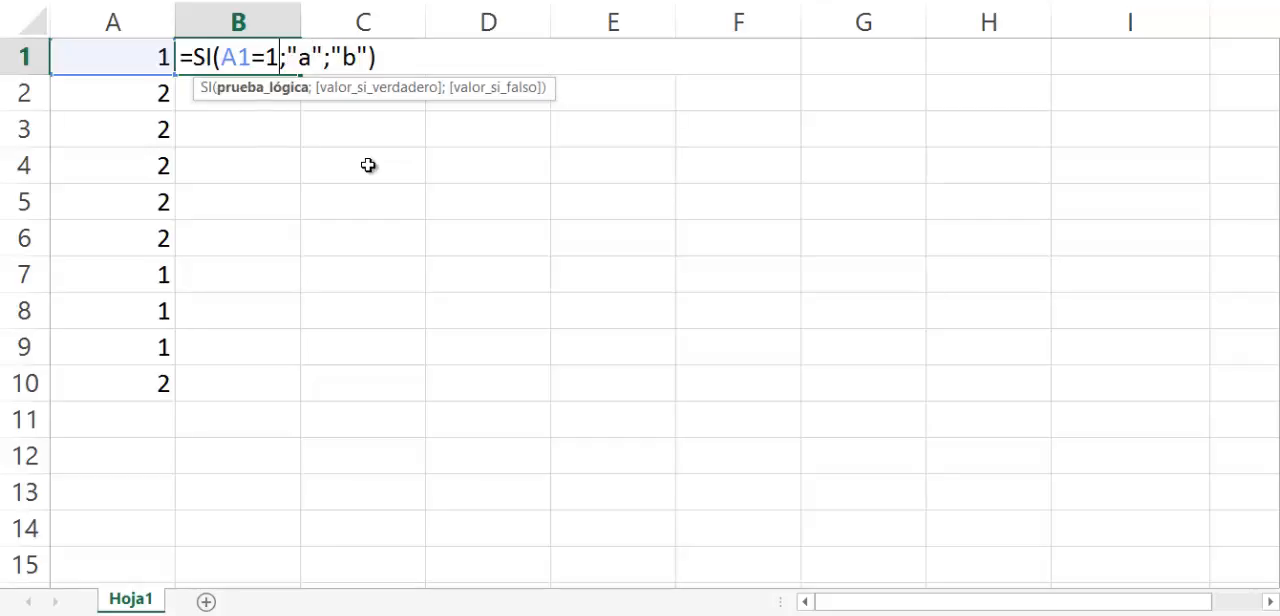
key(shift+Left)
key(shift+Left)
key(shift+Left)
key(shift+Left)
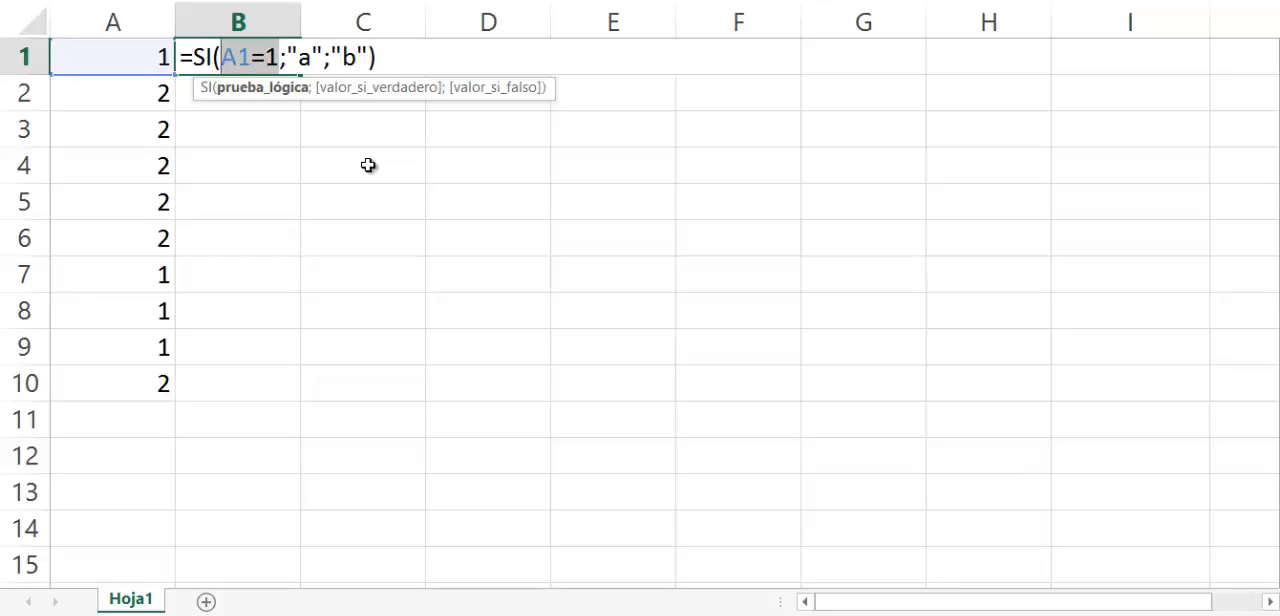
key(Left)
key(Left)
key(Left)
key(Left)
key(Left)
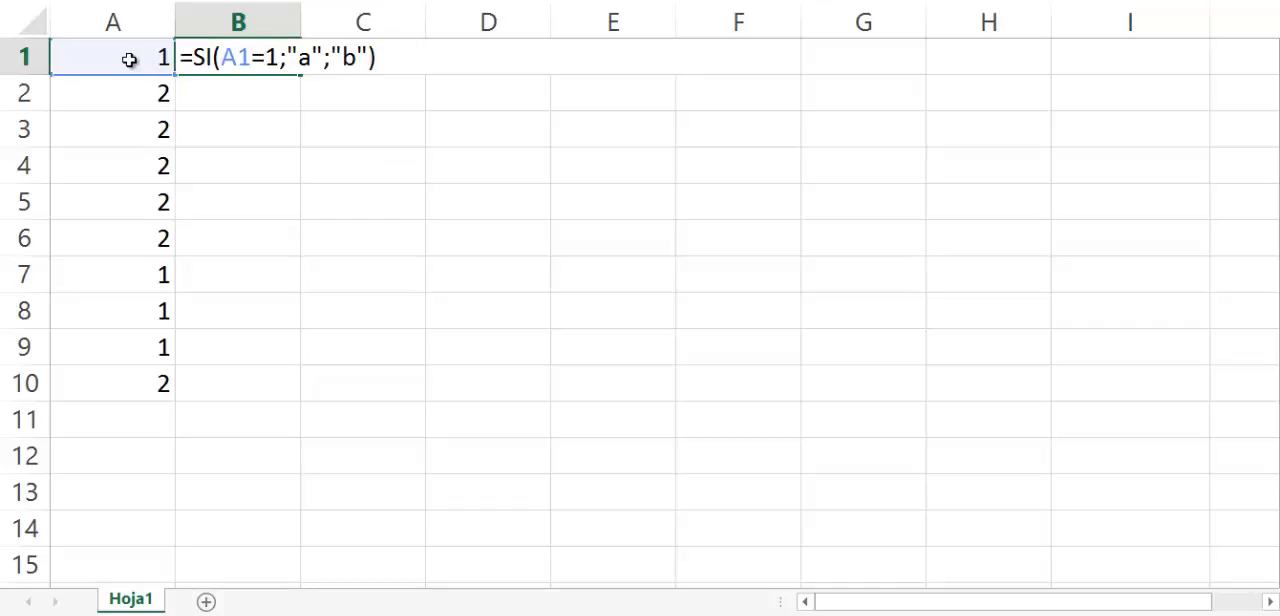
key(Right)
key(Right)
key(Right)
key(Right)
key(Right)
key(Right)
key(Right)
key(Right)
key(Right)
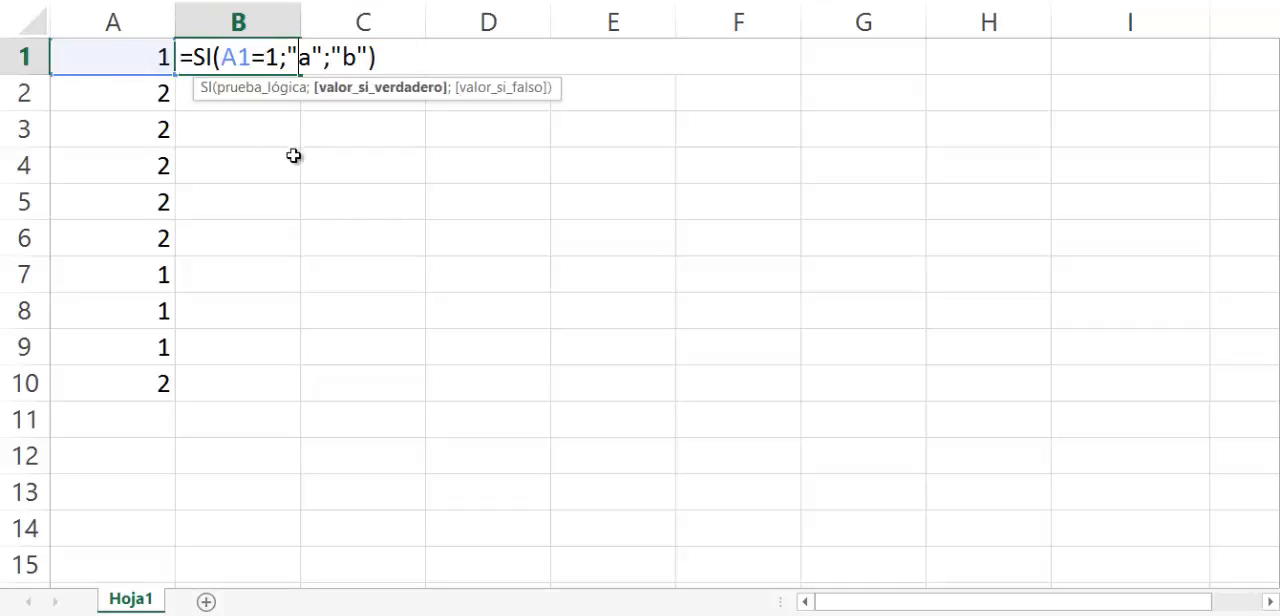
key(shift+Right)
key(shift+Right)
key(shift+Right)
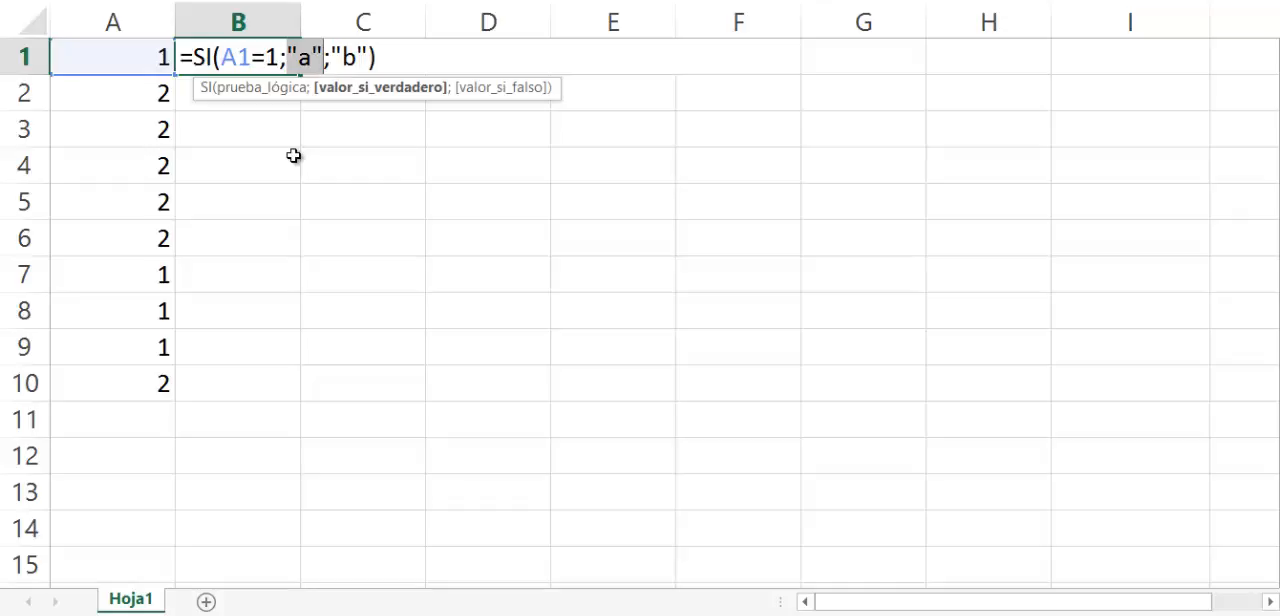
key(Right)
key(shift+Right)
key(shift+Right)
key(shift+Right)
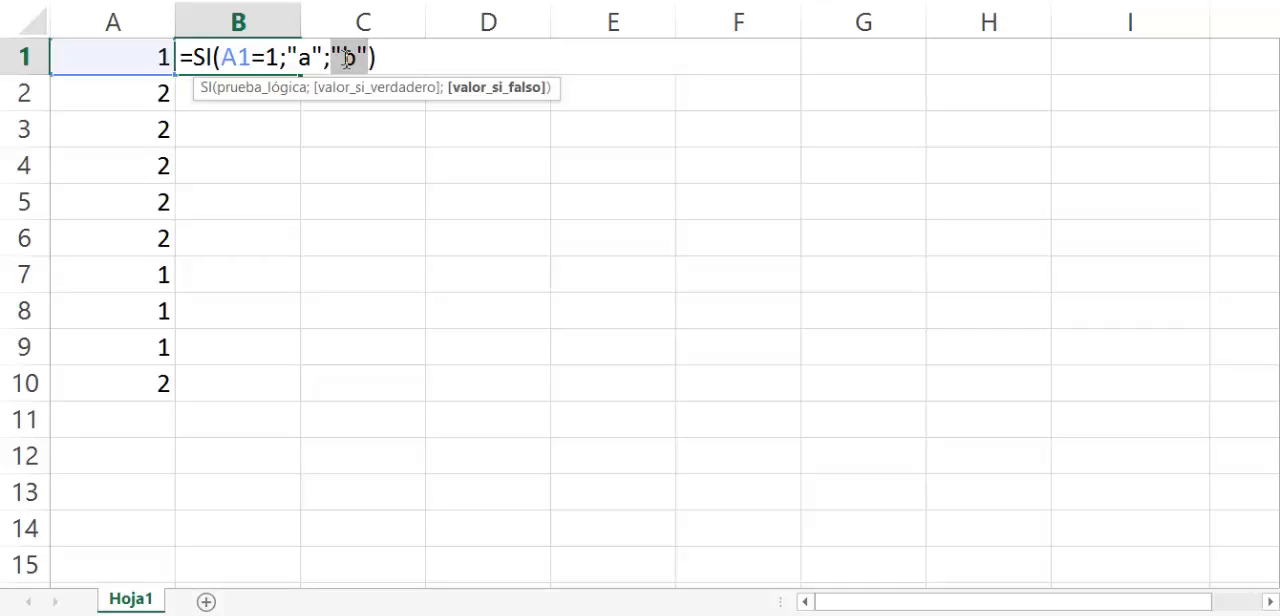
double_click(271, 57)
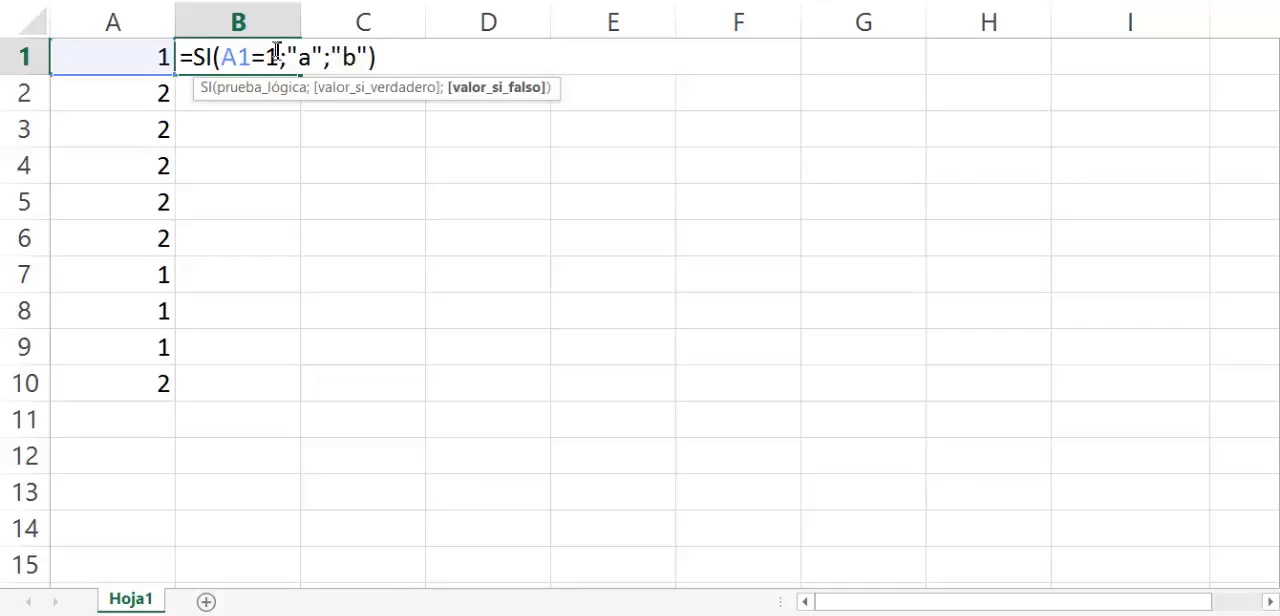
drag(271, 57, 221, 57)
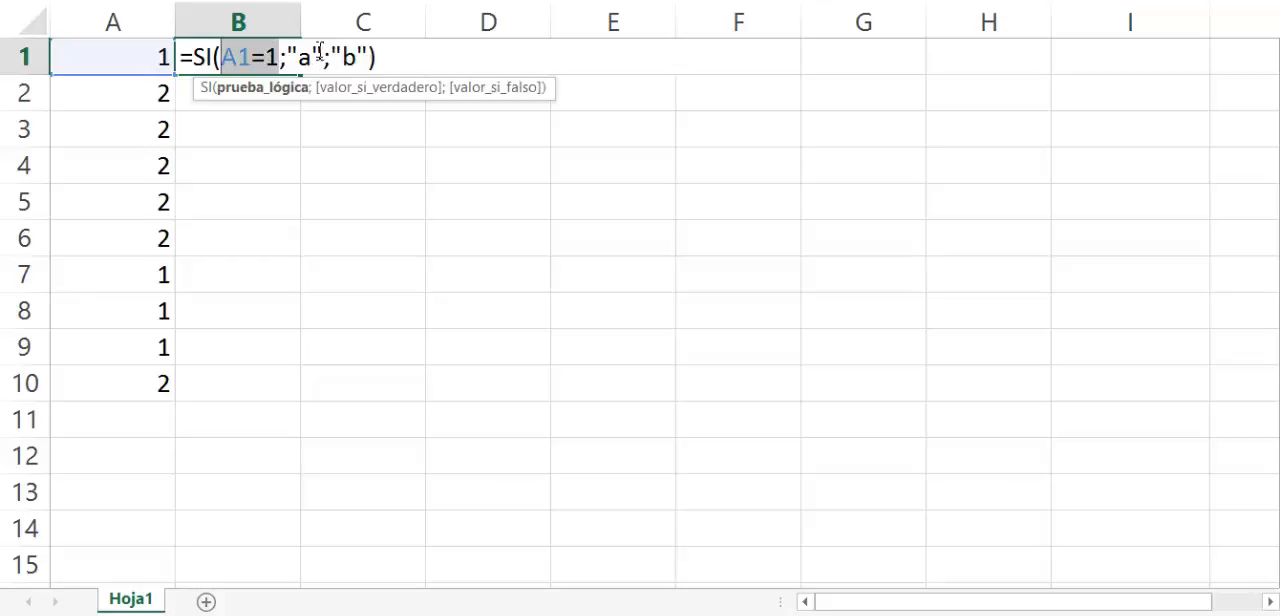
click(319, 55)
drag(319, 57, 287, 57)
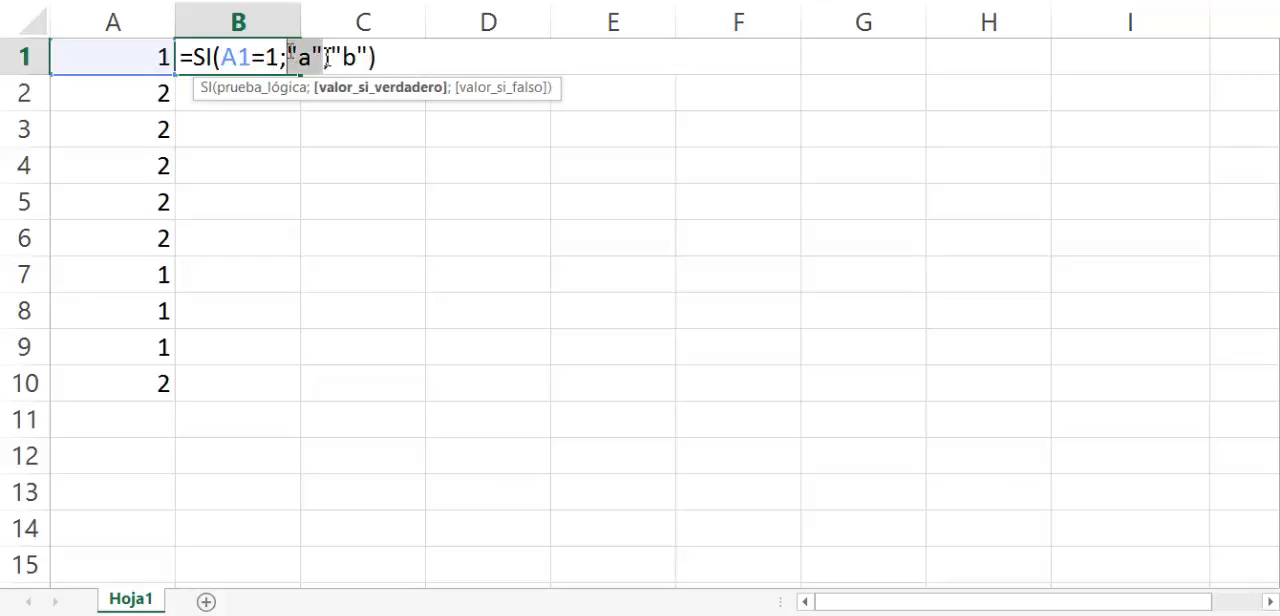
Commit the SI formula in B1 and fill it down to B10.
click(390, 58)
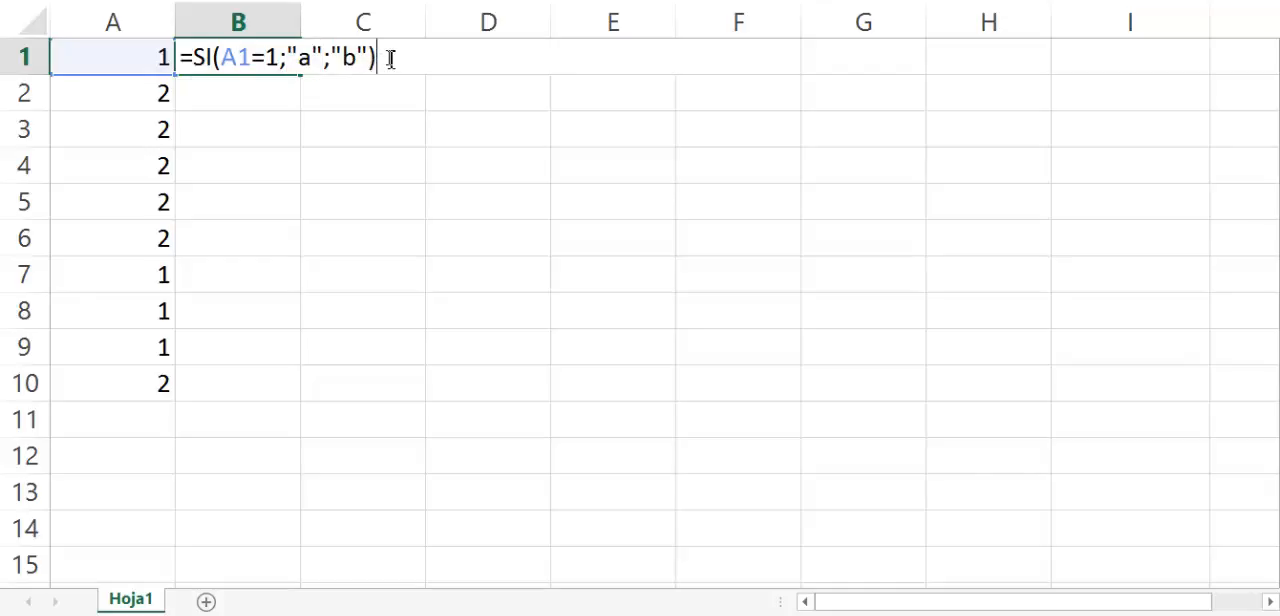
key(Return)
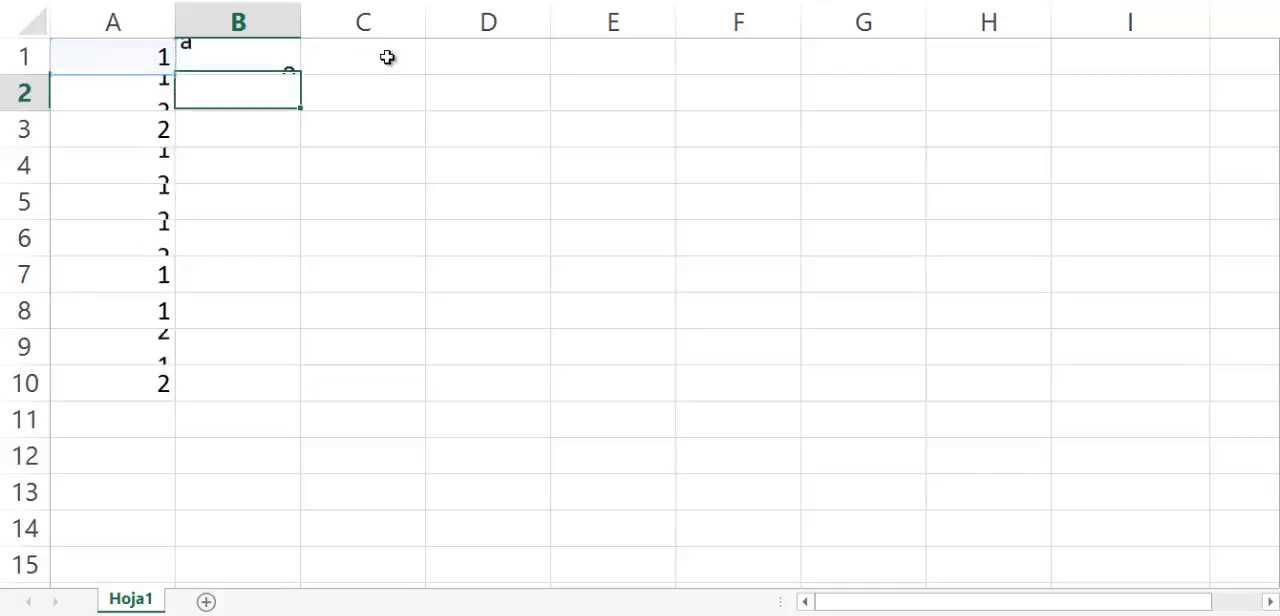
key(Up)
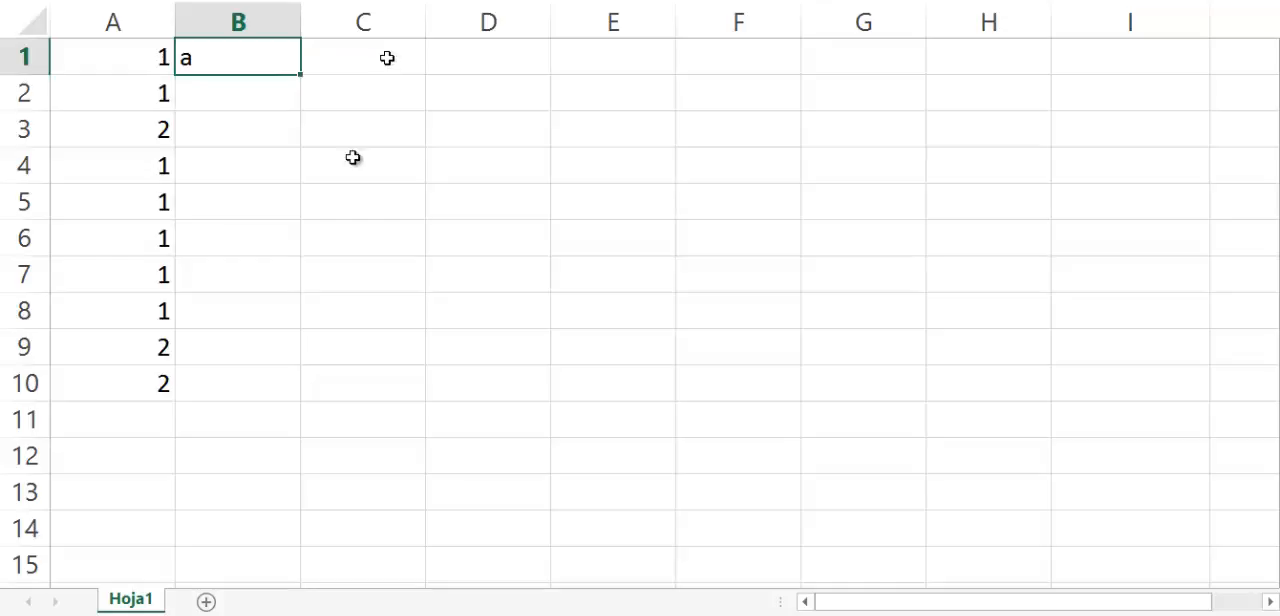
drag(299, 73, 298, 379)
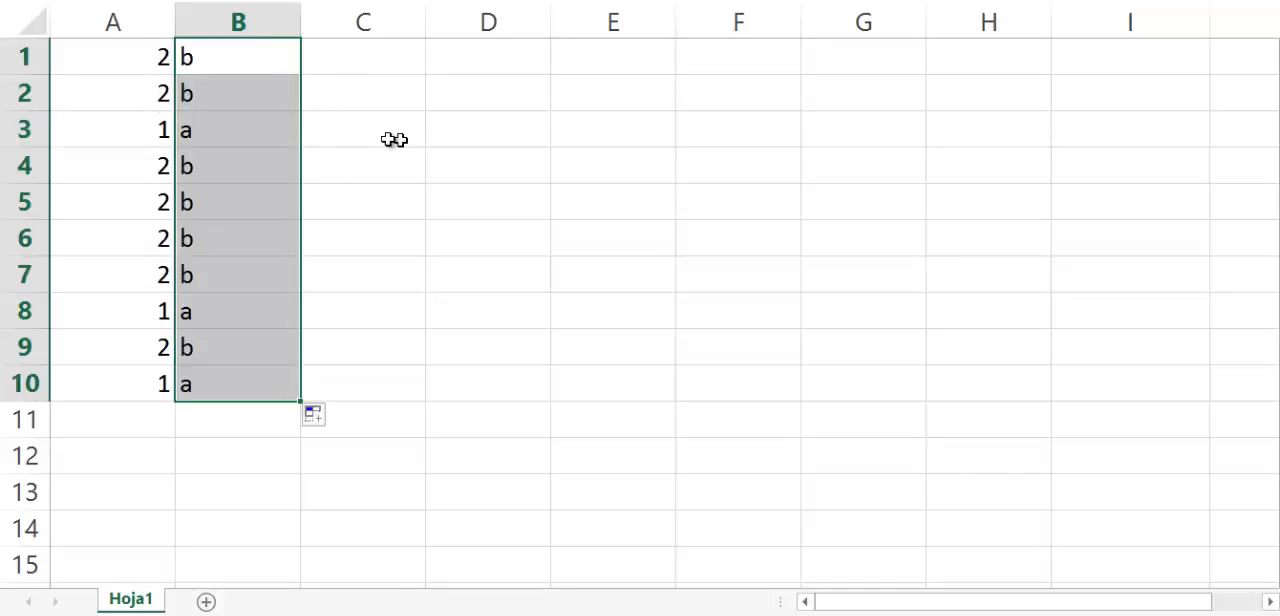
click(343, 118)
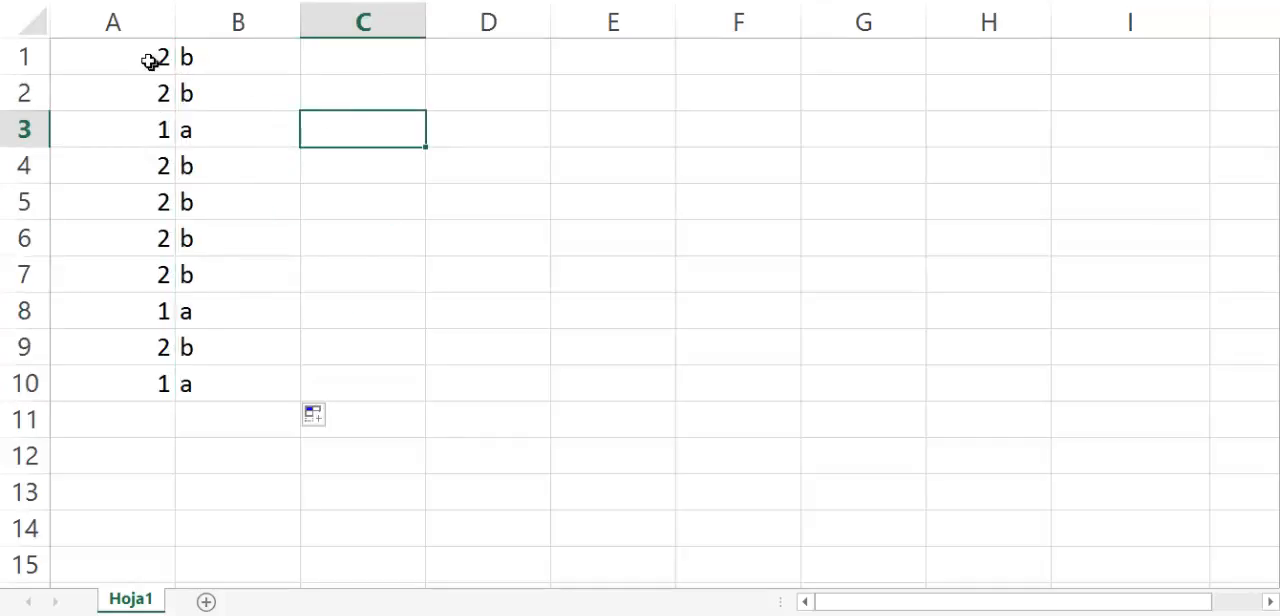
Compare the number in A3 with the letter in B3 and open B3's SI formula for inspection.
click(217, 56)
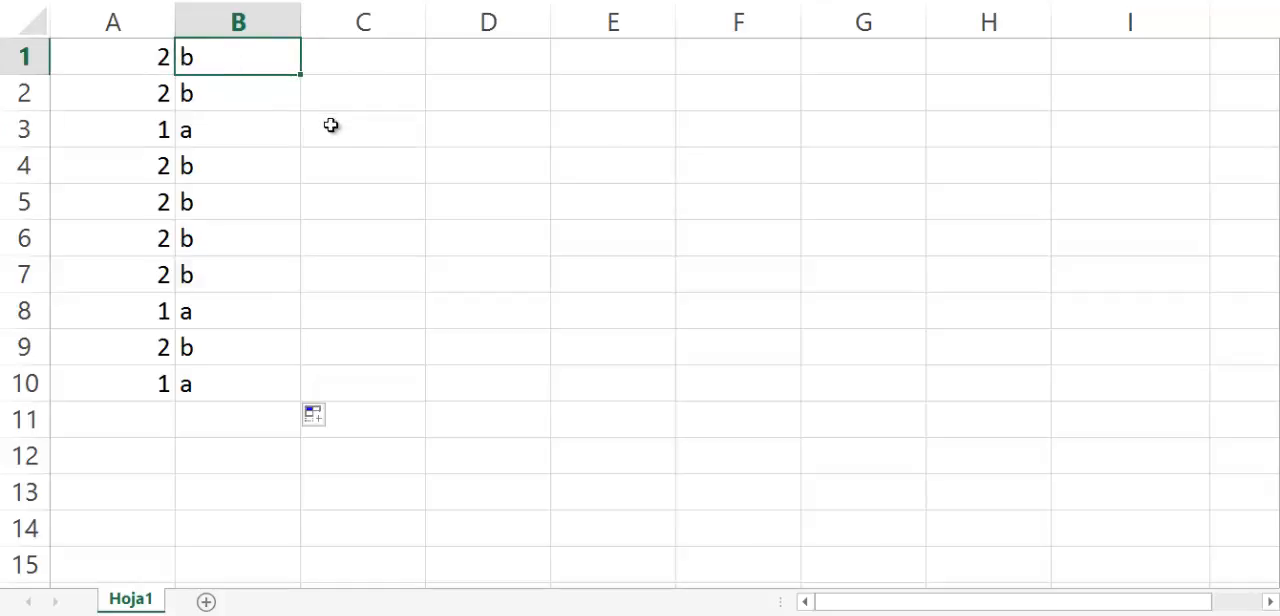
click(147, 138)
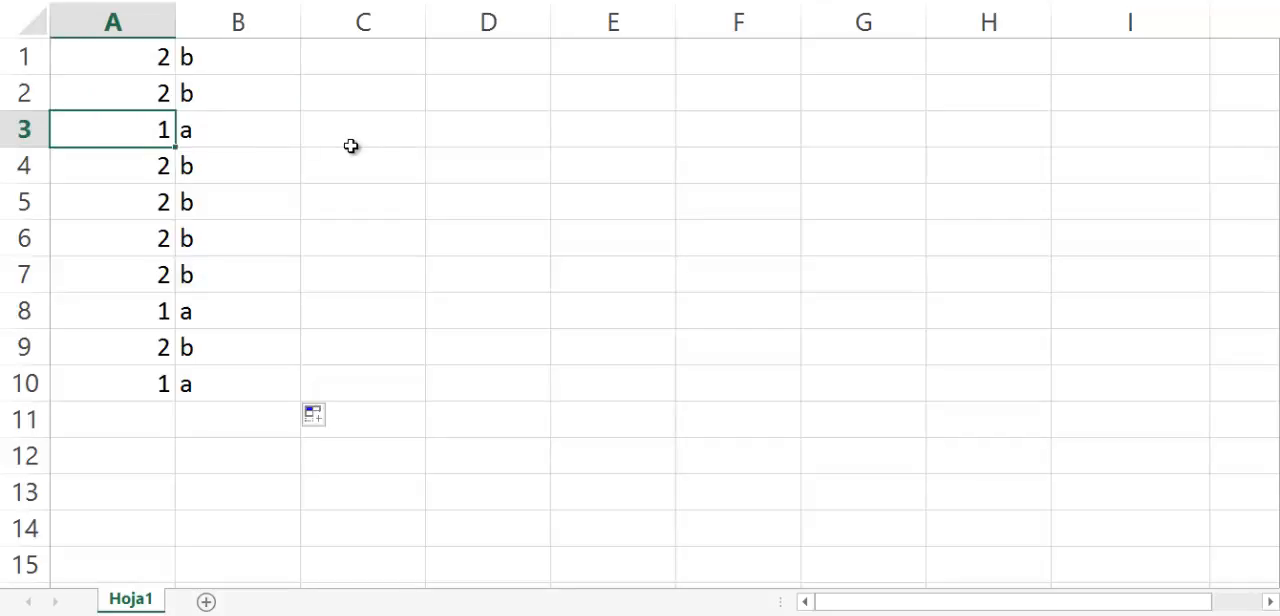
key(Right)
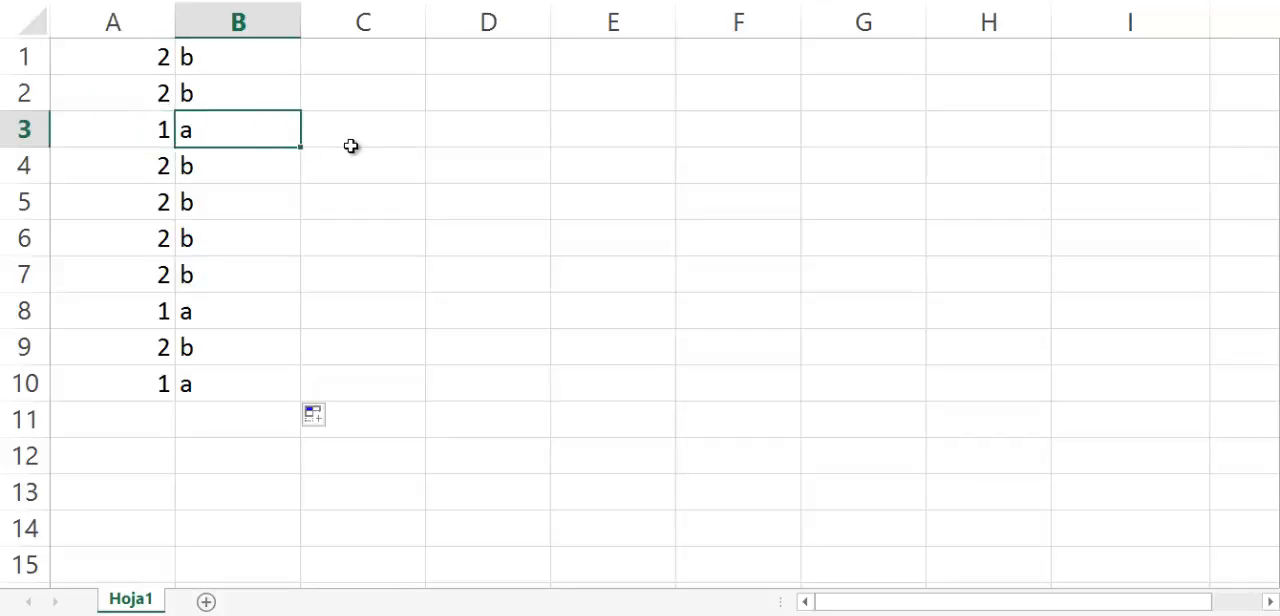
key(F2)
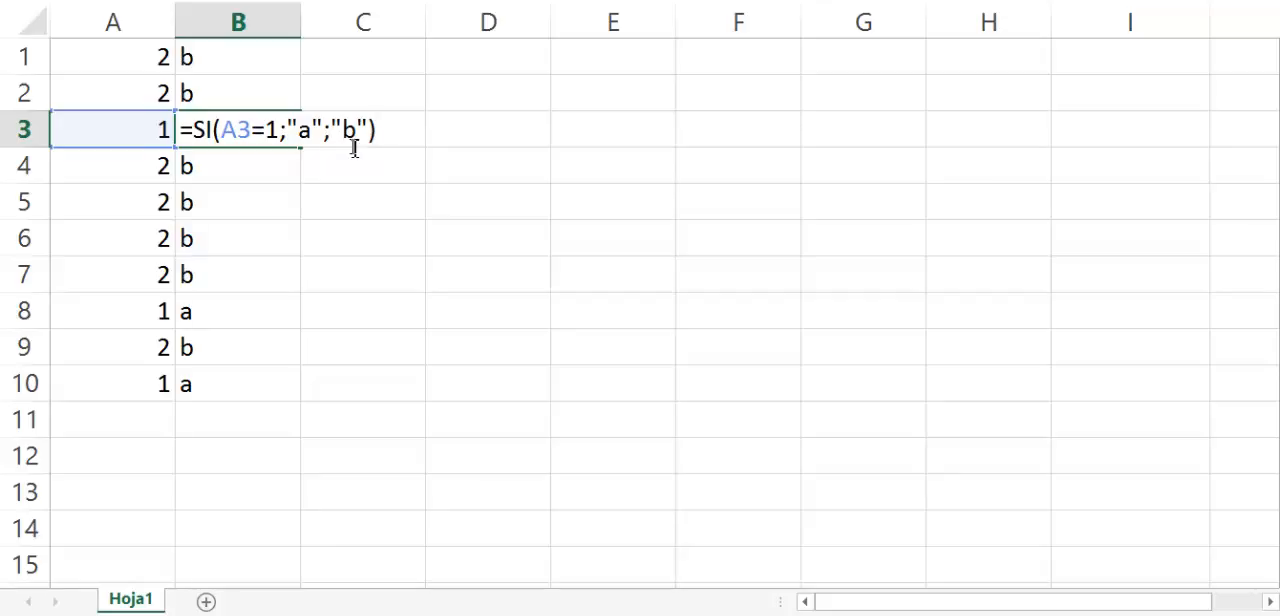
Replace the value-if-true text "a" in B1's SI formula with a first name beginning with A.
key(ctrl+Return)
key(Up)
key(Up)
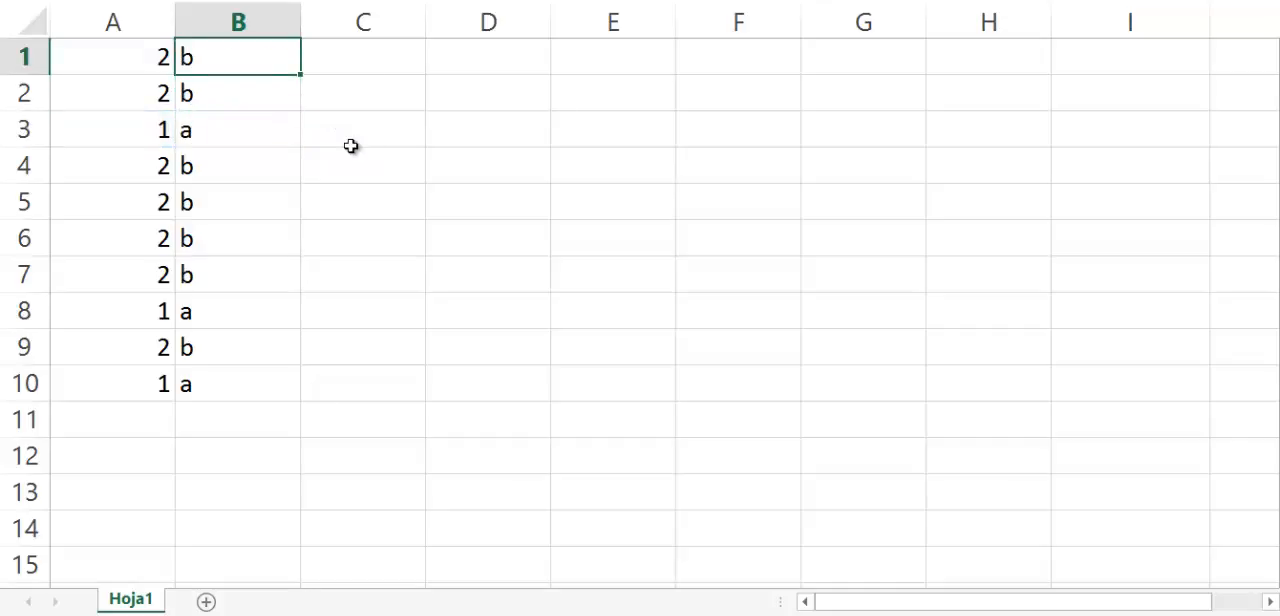
key(F2)
key(Left)
key(Left)
key(Left)
key(Left)
key(Left)
key(Left)
key(shift+Left)
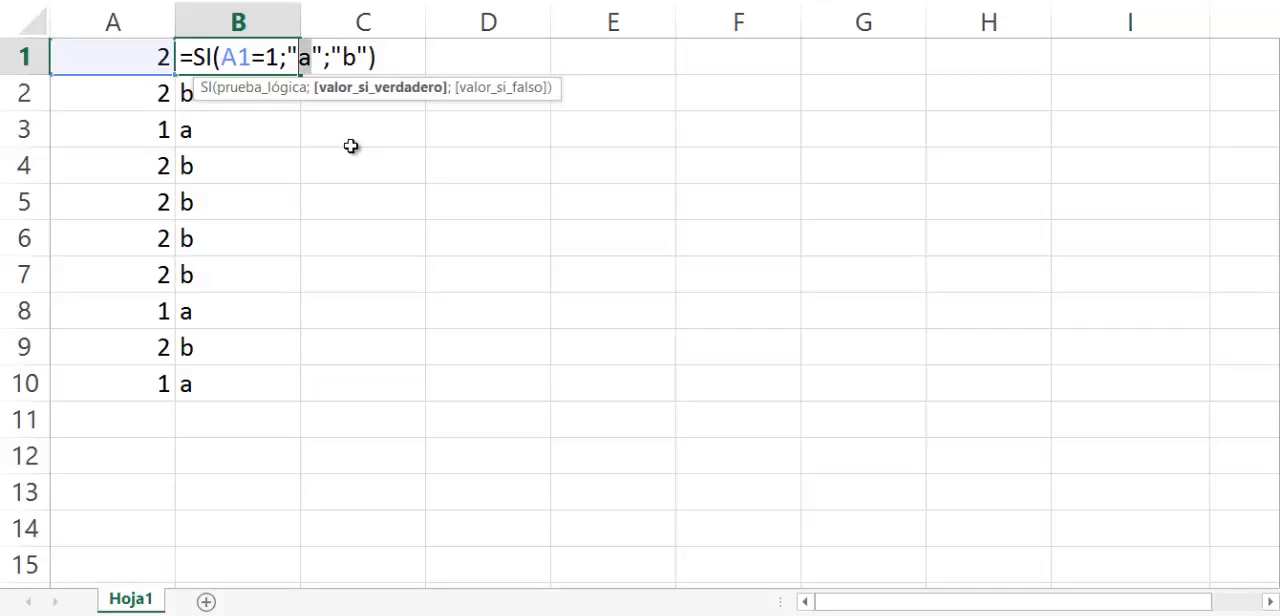
text(Ali)
text(cia)
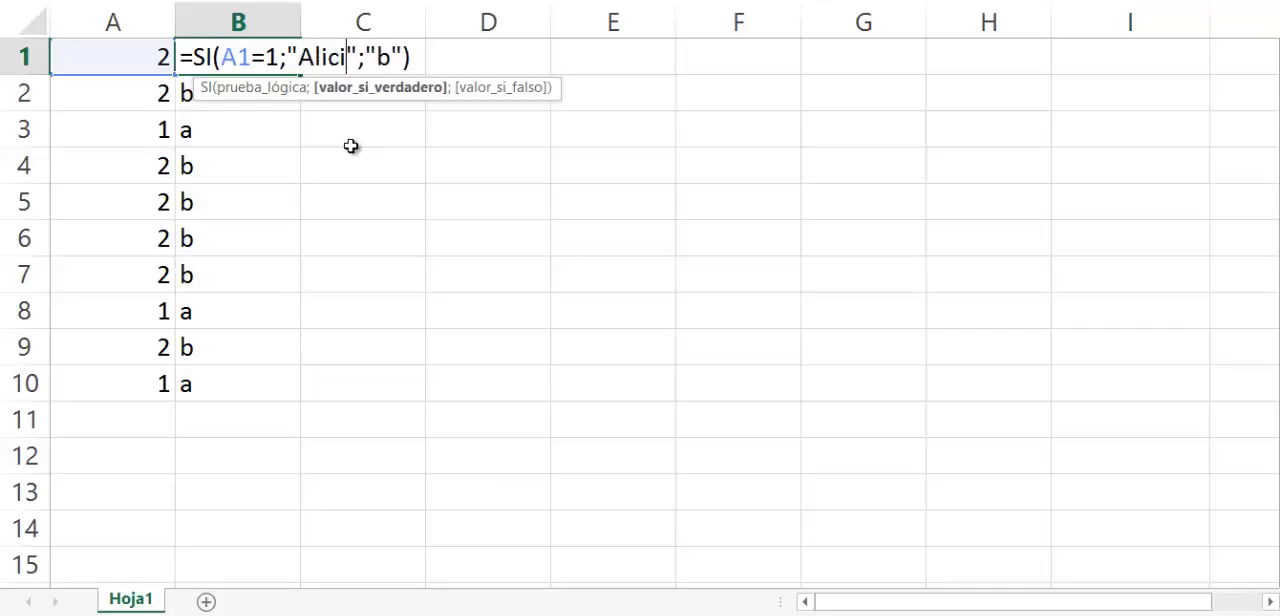
Replace the value-if-false text "b" in B1's SI formula with a first name beginning with B and commit the formula.
key(Right)
key(Right)
key(Right)
key(shift+Right)
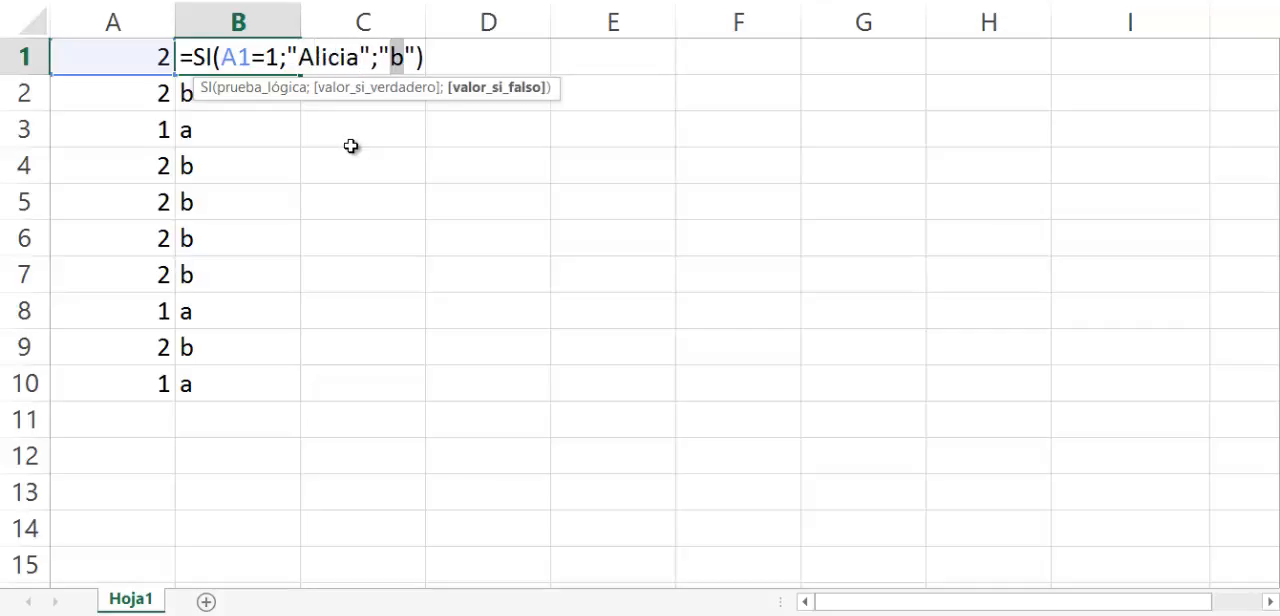
text(Beto)
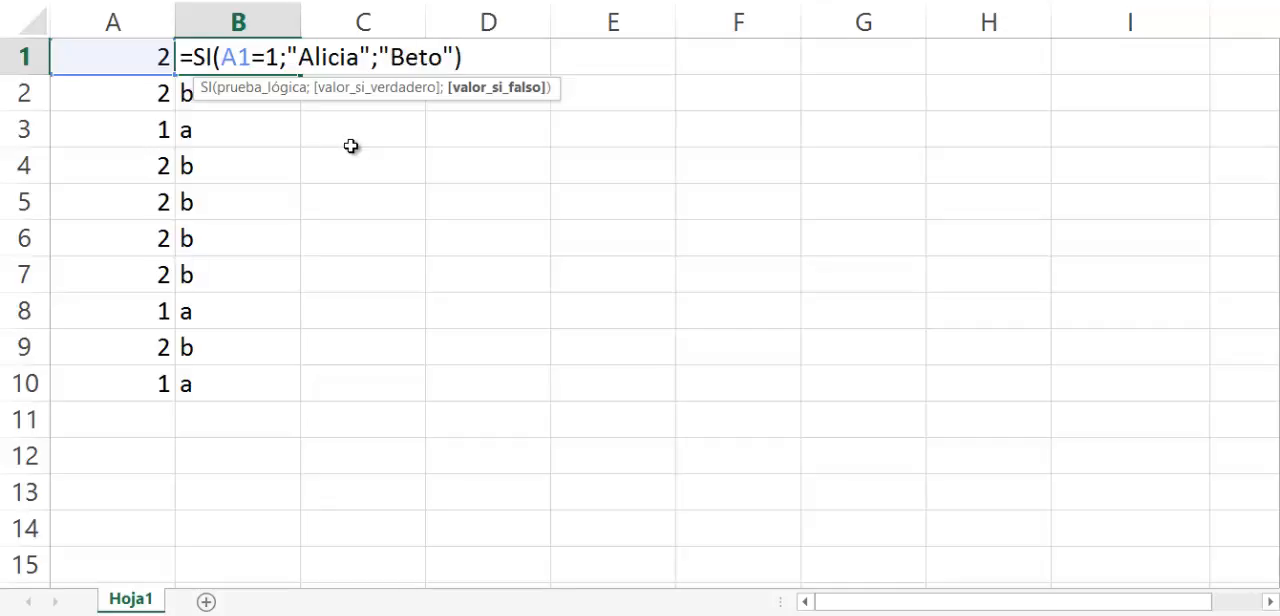
key(Return)
Copy B1's updated SI formula into B2:B10.
key(Up)
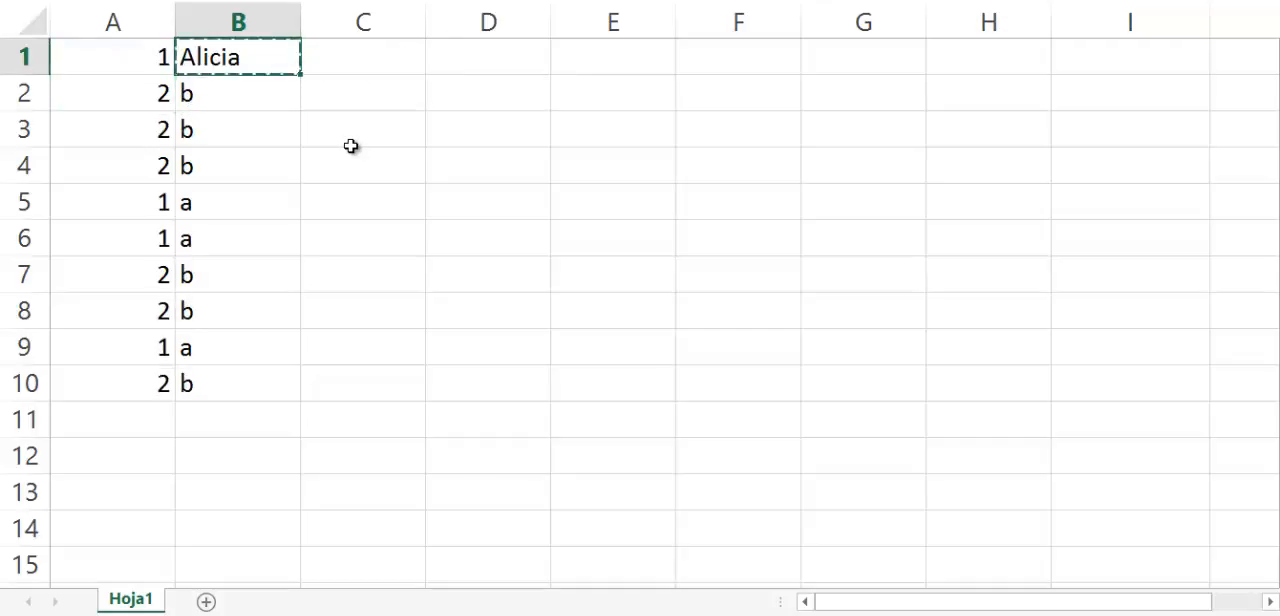
key(ctrl+c)
key(Down)
key(shift+Down)
key(shift+Down)
key(shift+Down)
key(shift+Down)
key(shift+Down)
key(shift+Down)
key(shift+Down)
key(shift+Down)
key(shift+Down)
key(shift+Up)
key(ctrl+v)
key(ctrl+v)
Compare the random numbers in A1:A3 with the names returned beside them in column B.
key(Down)
key(Up)
key(Right)
key(Left)
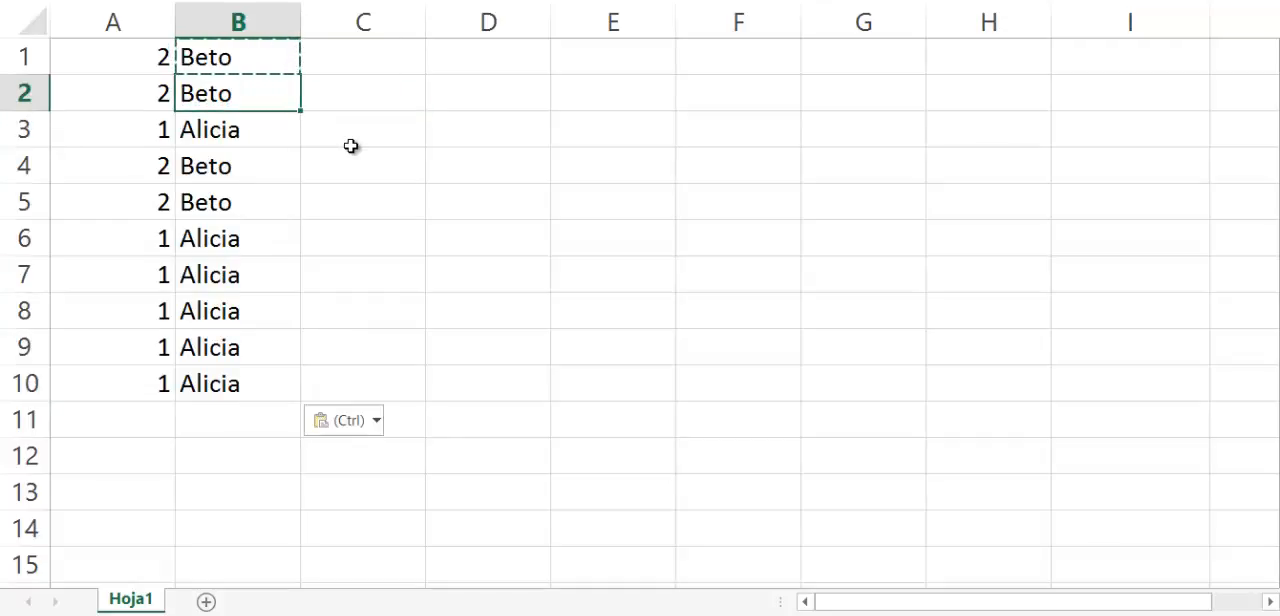
key(Up)
key(Down)
key(Down)
key(Left)
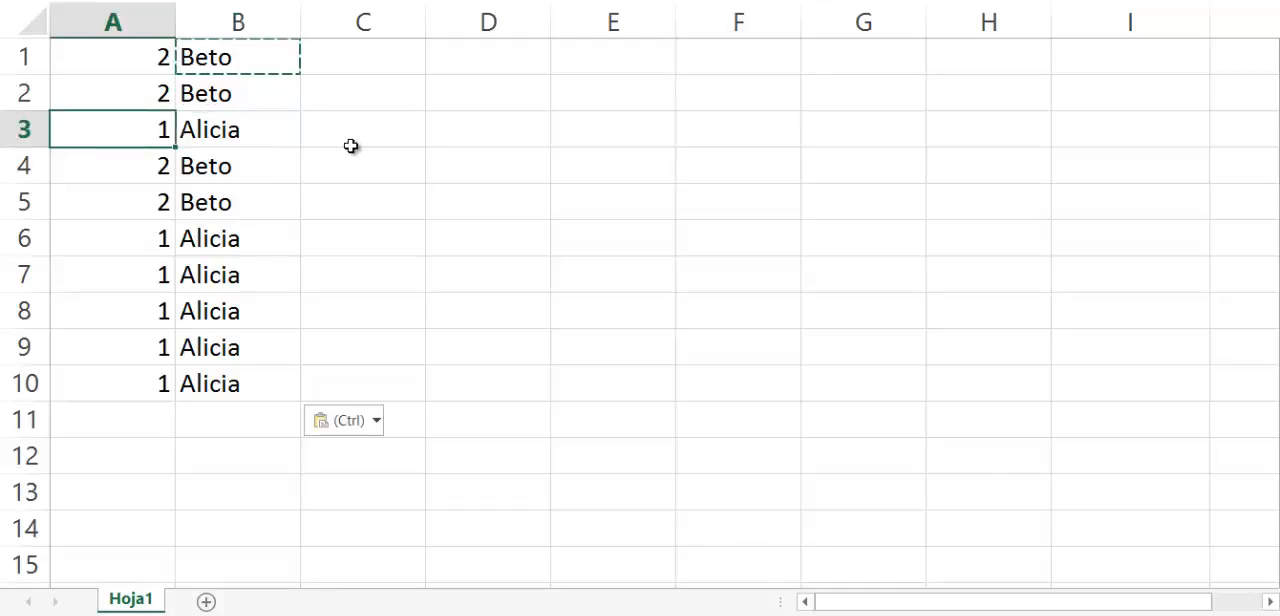
key(Right)
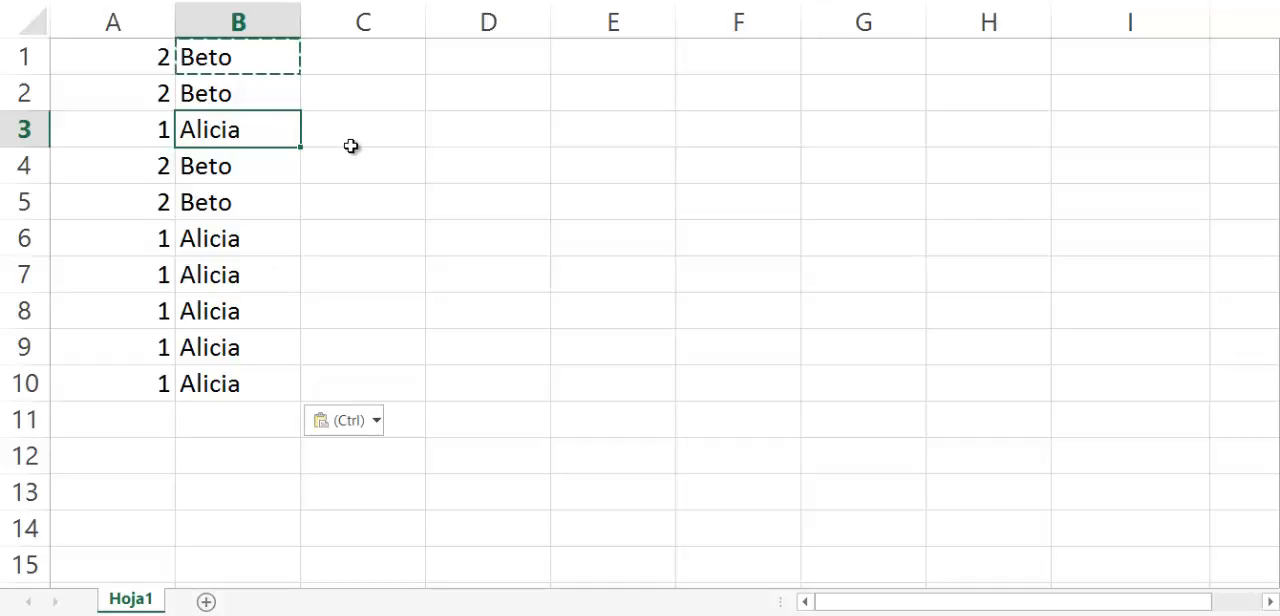
key(Up)
key(Up)
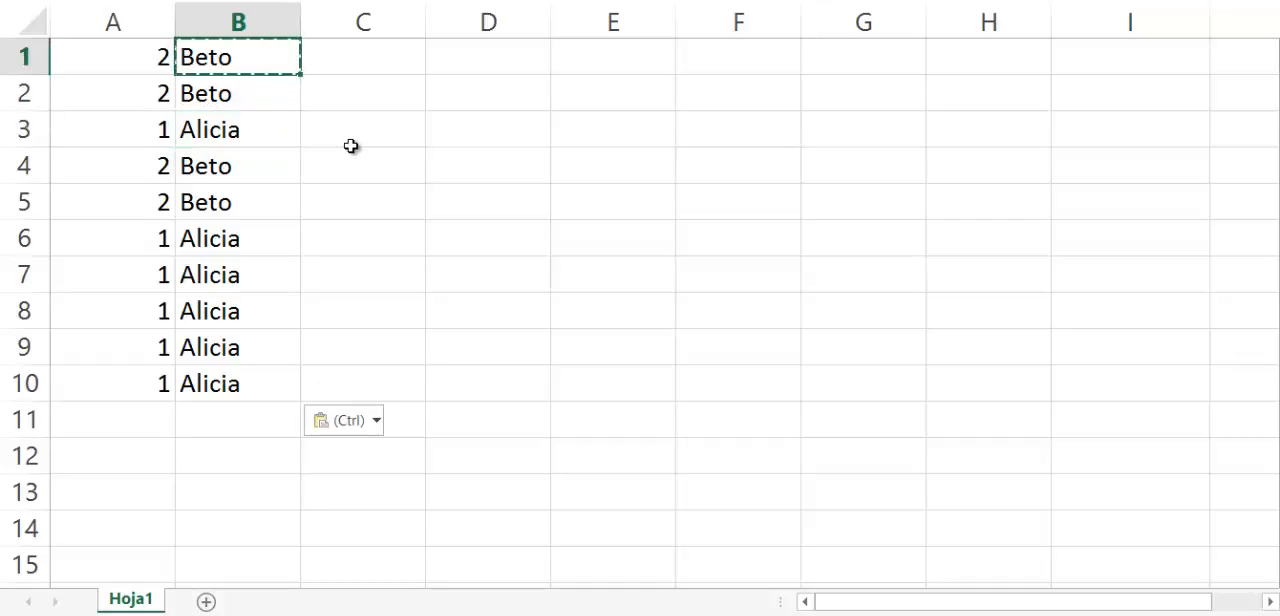